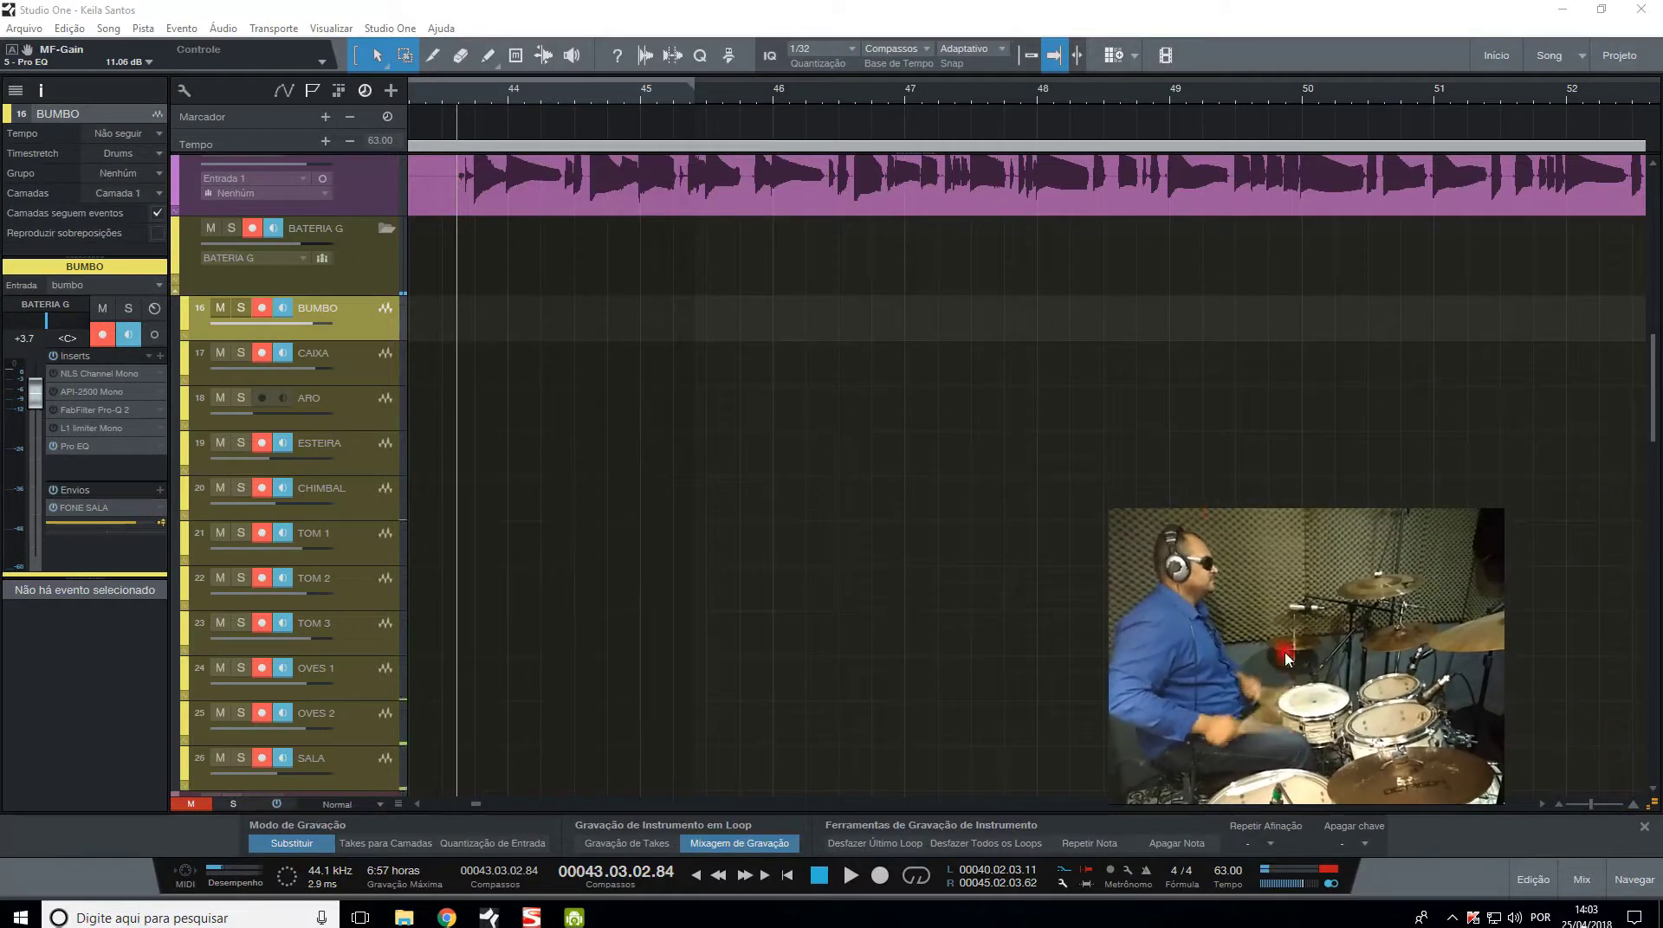
Record a take on the armed drum tracks across the intro, from about bar 10 to bar 17, and stop.
left_click_drag(1287, 659, 1446, 655)
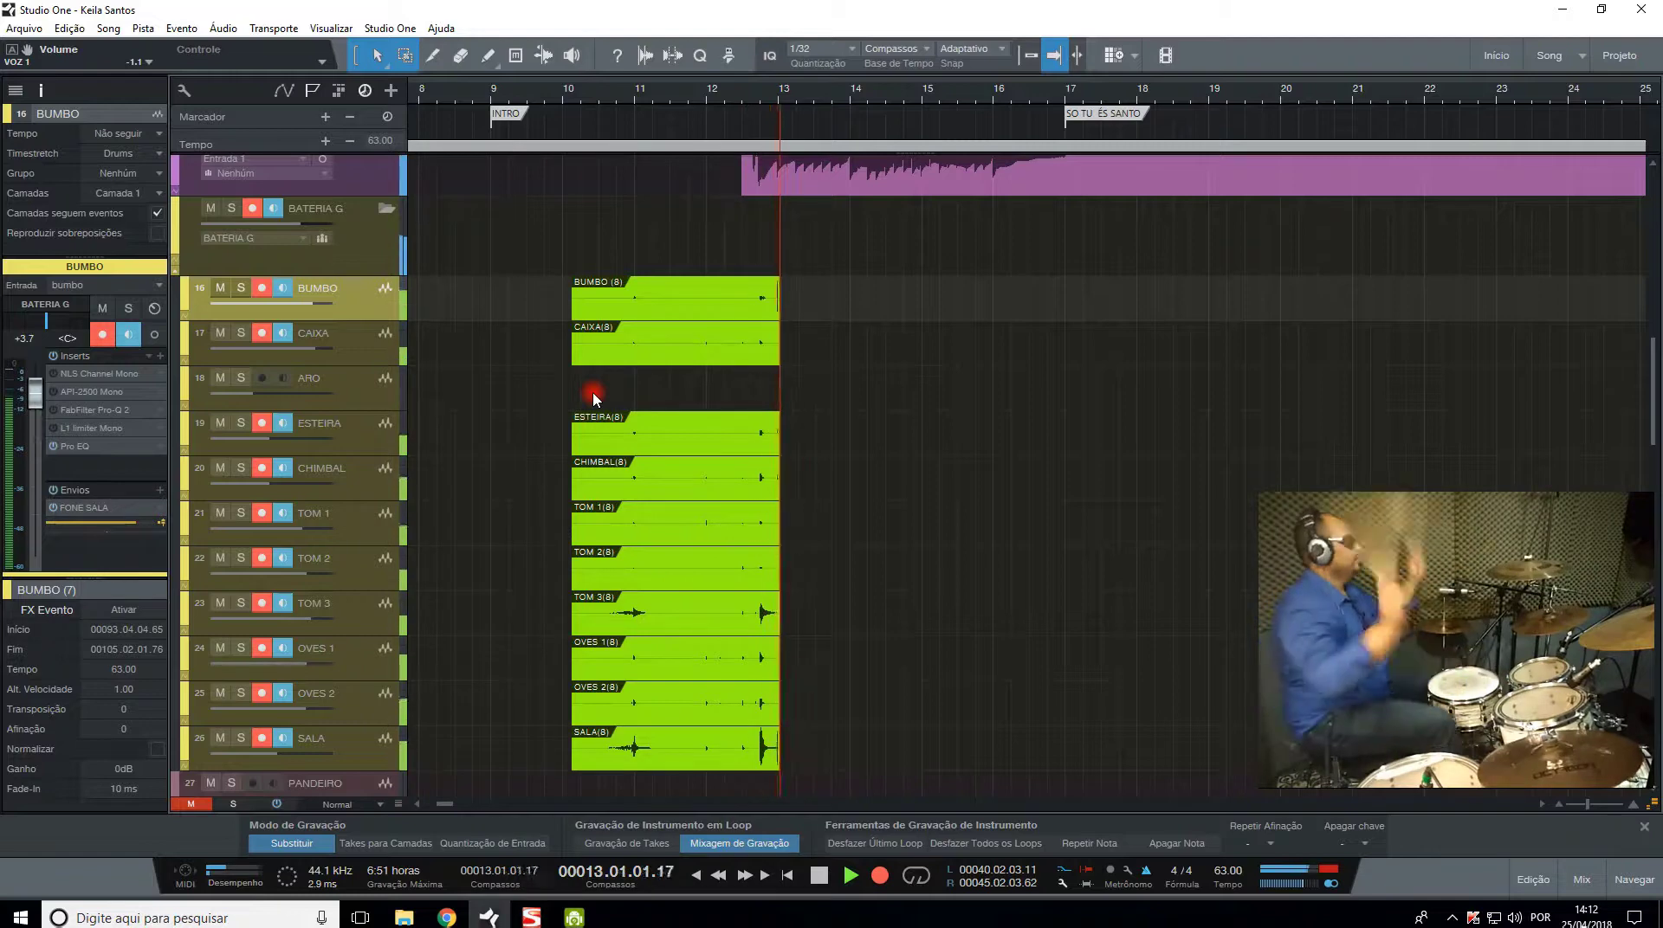
key("e")
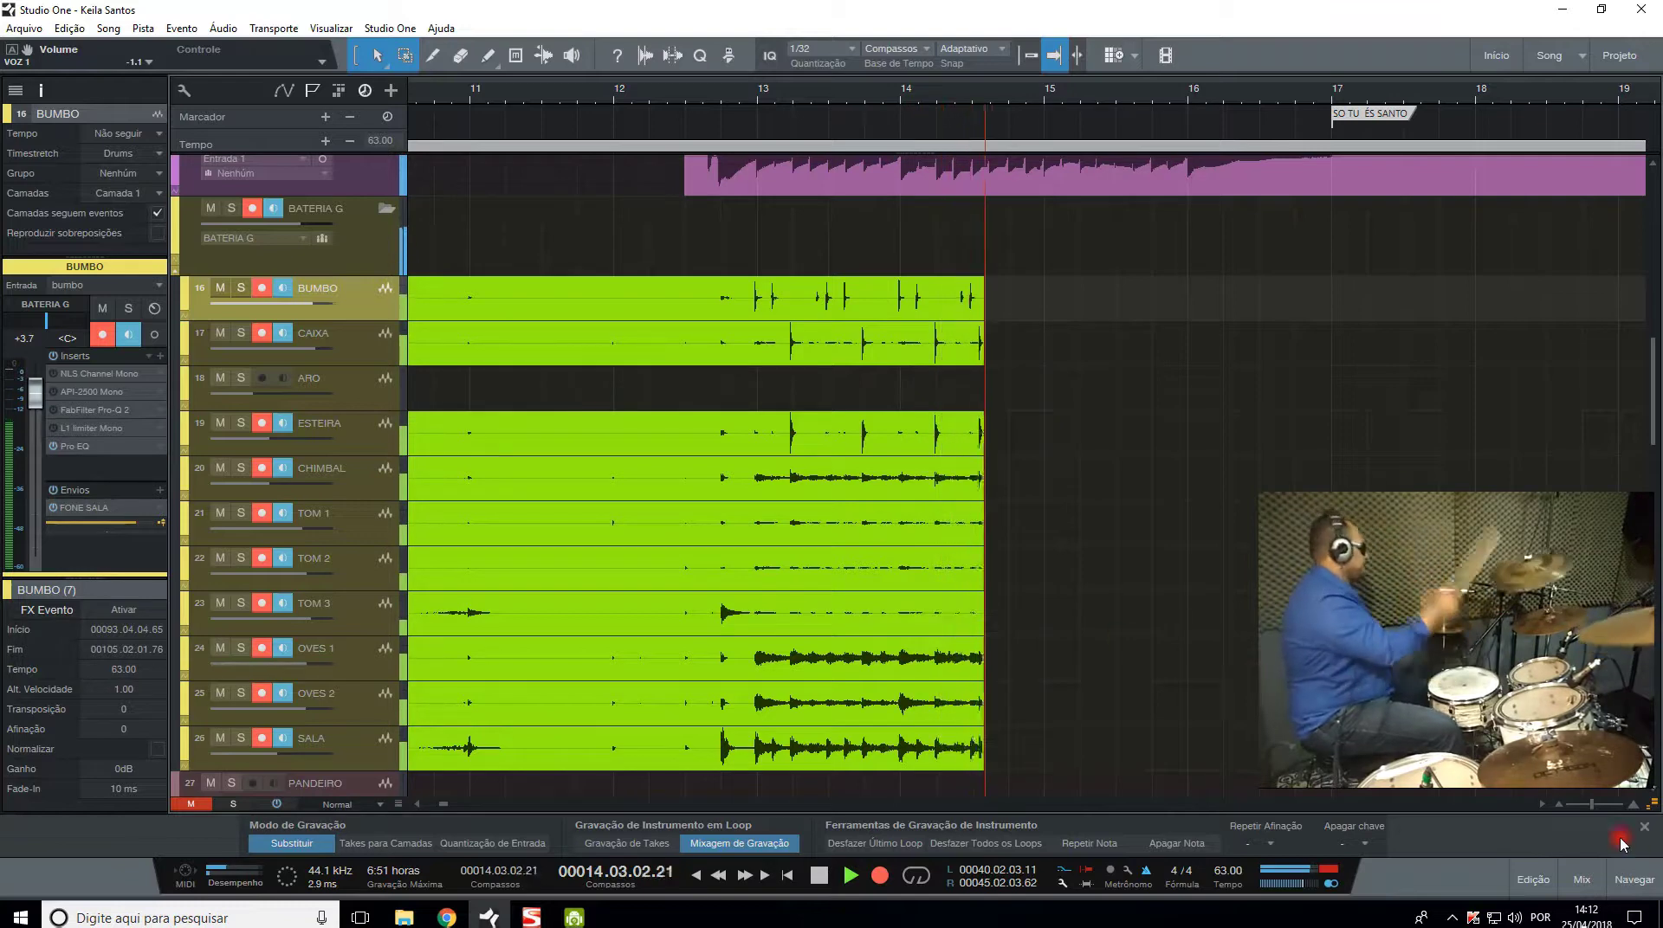
left_click(1591, 805)
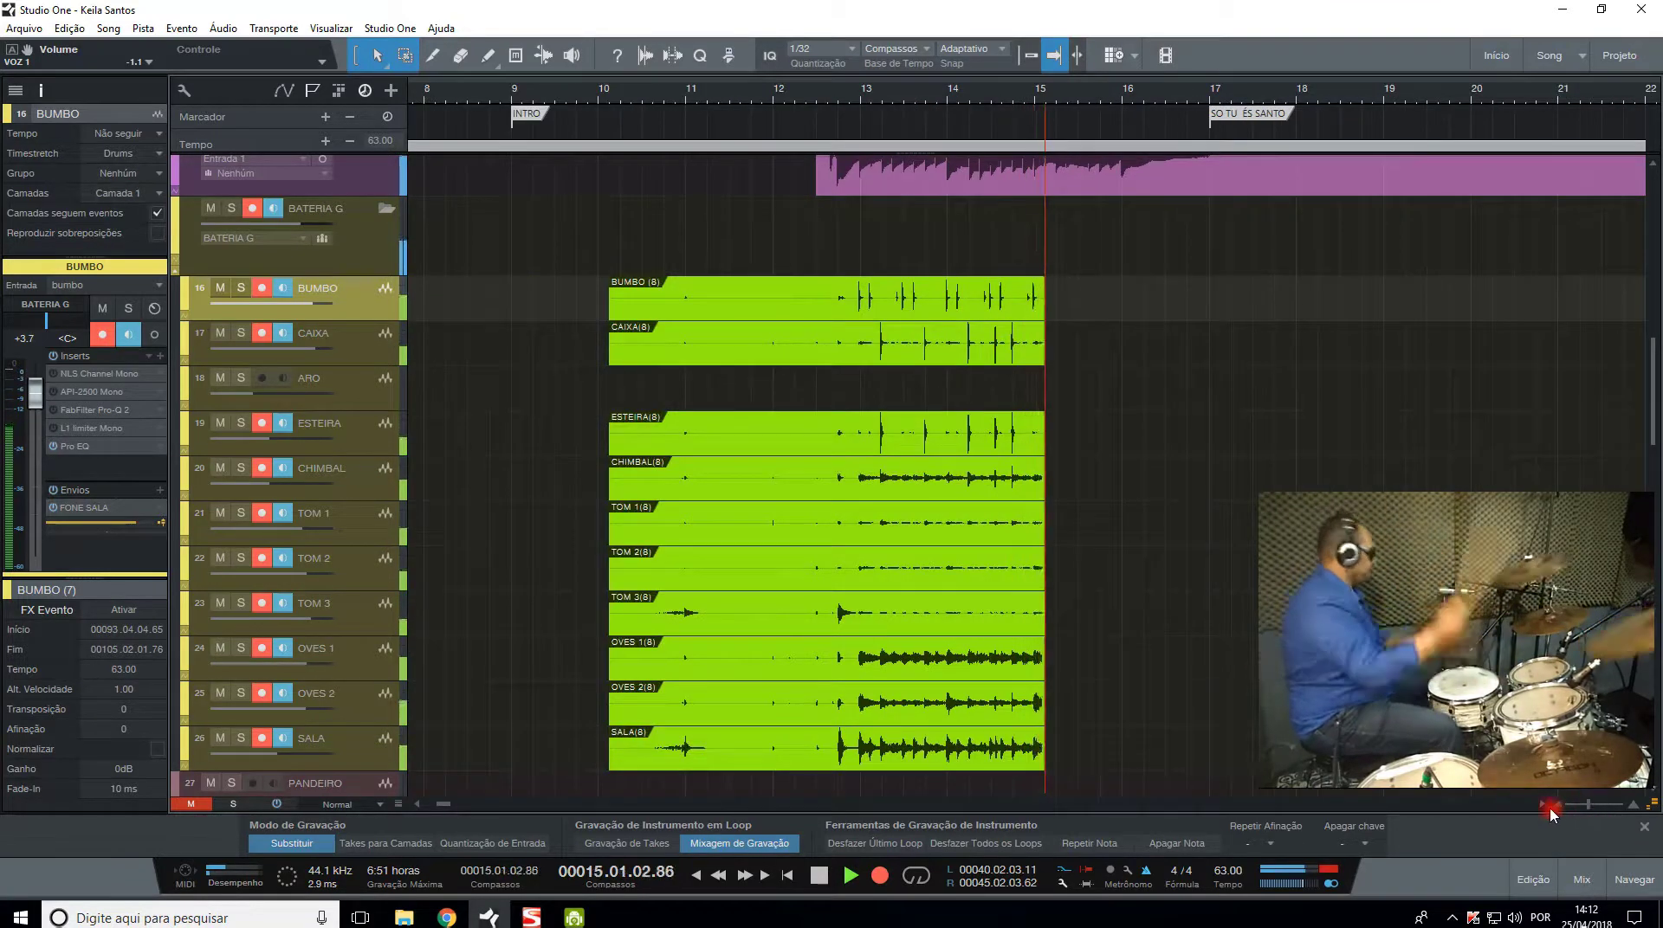
scroll(978, 530, "right", 4)
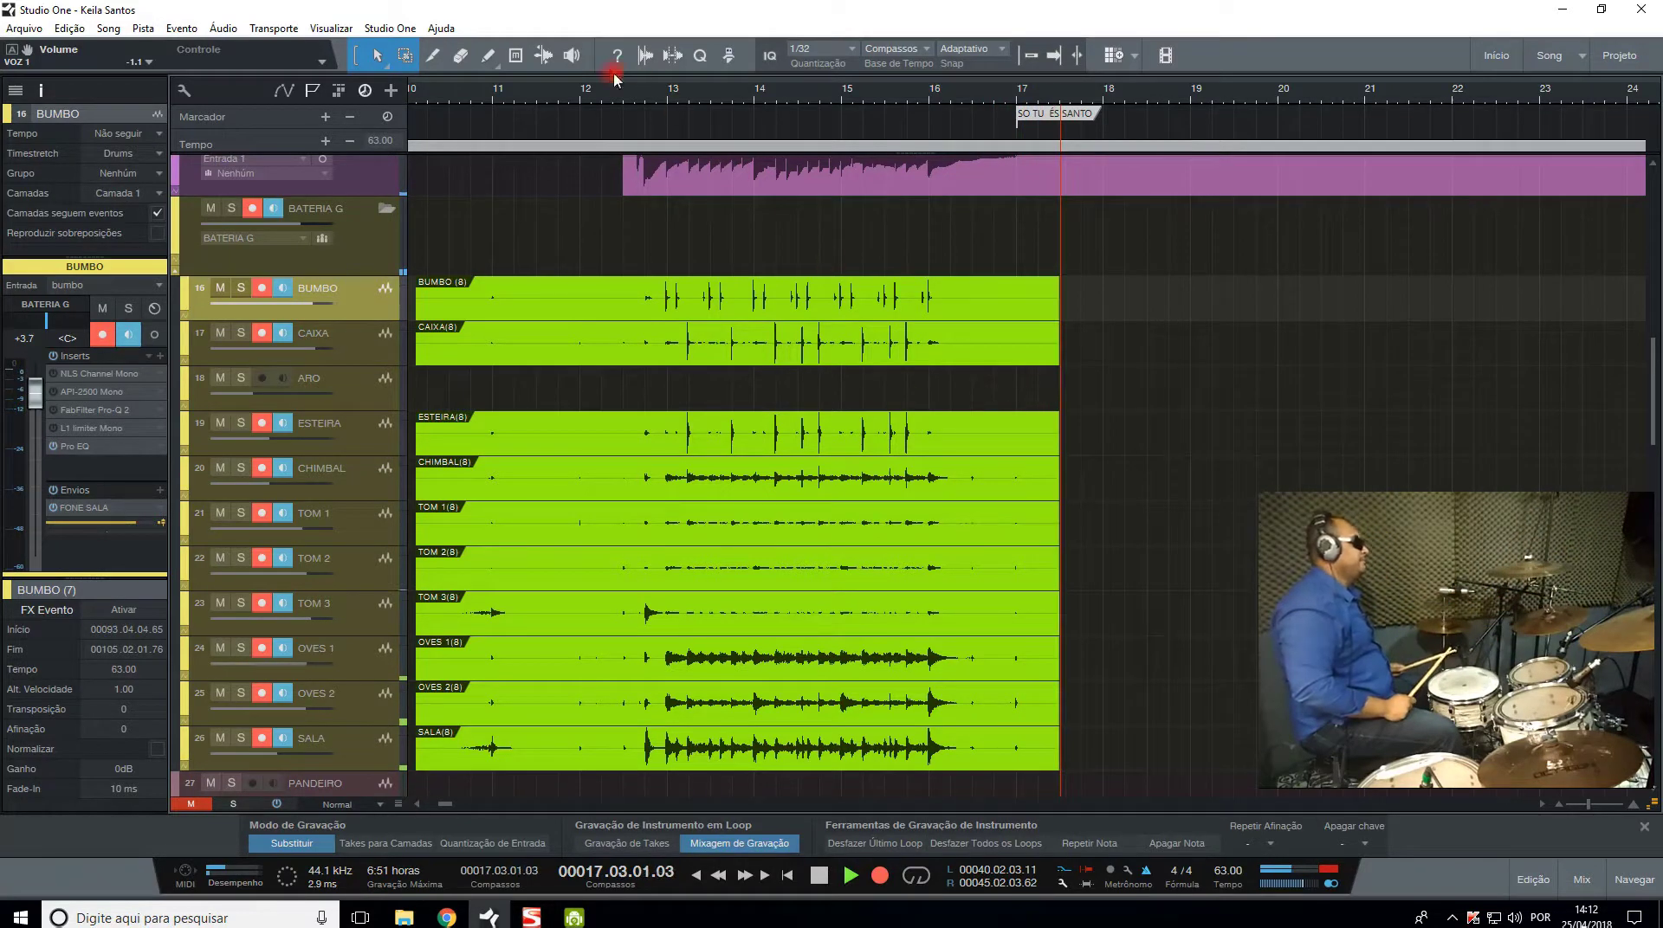
key("space")
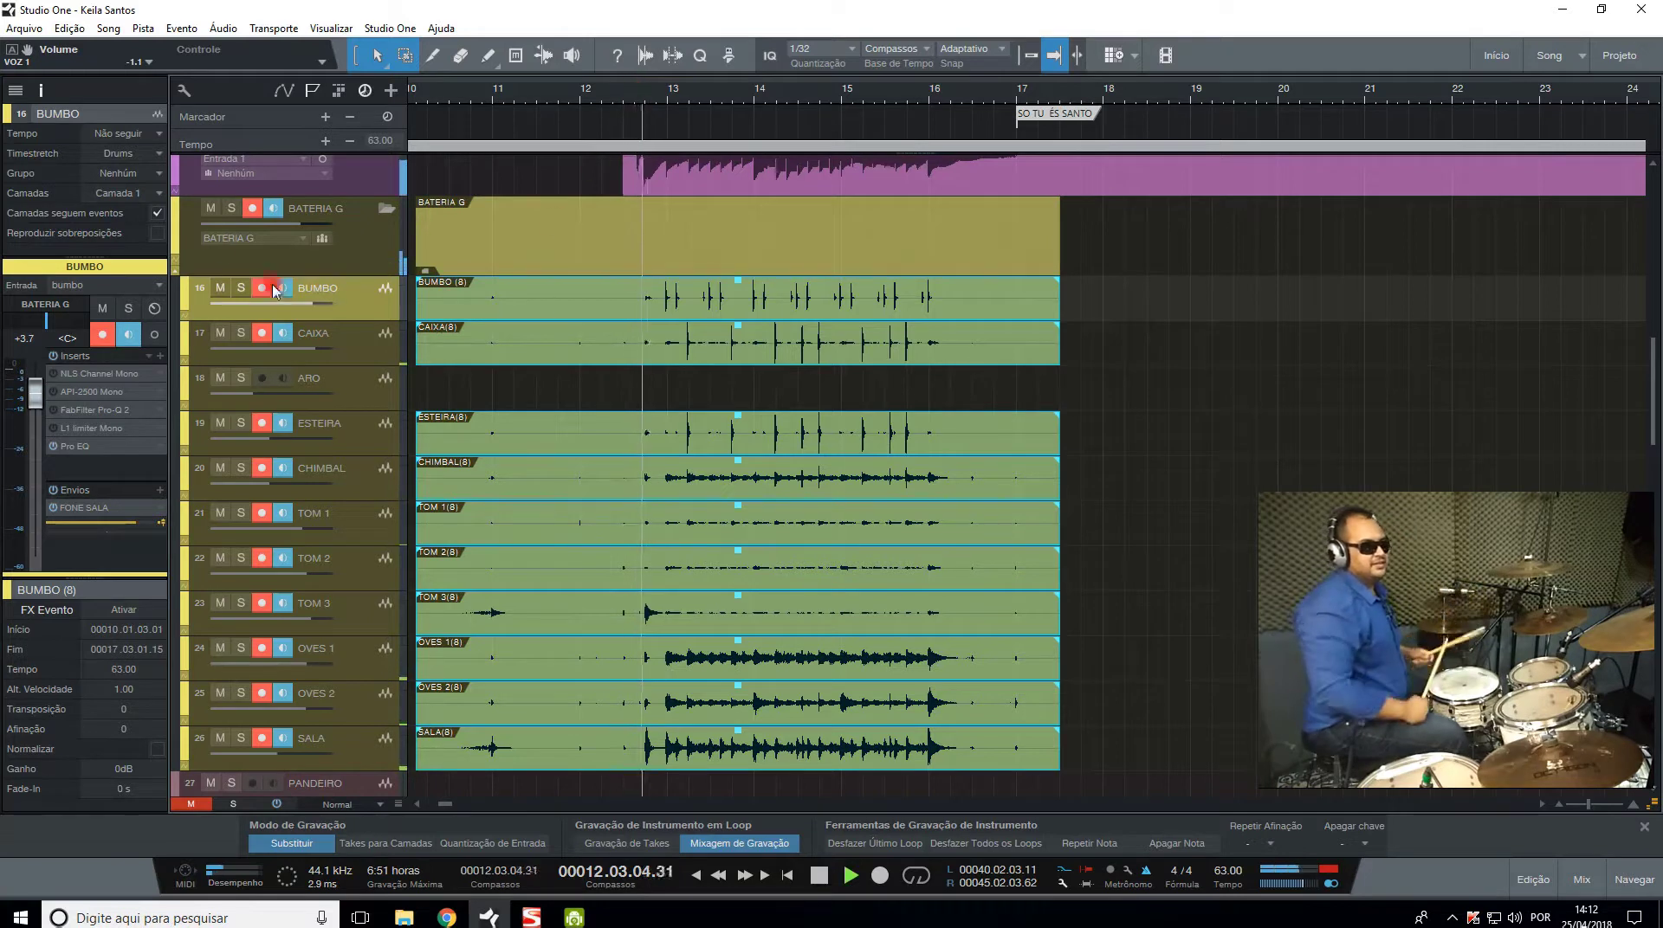
Solo the BATERIA G folder during playback to listen to the intro drums alone, and remove the solo.
left_click(232, 209)
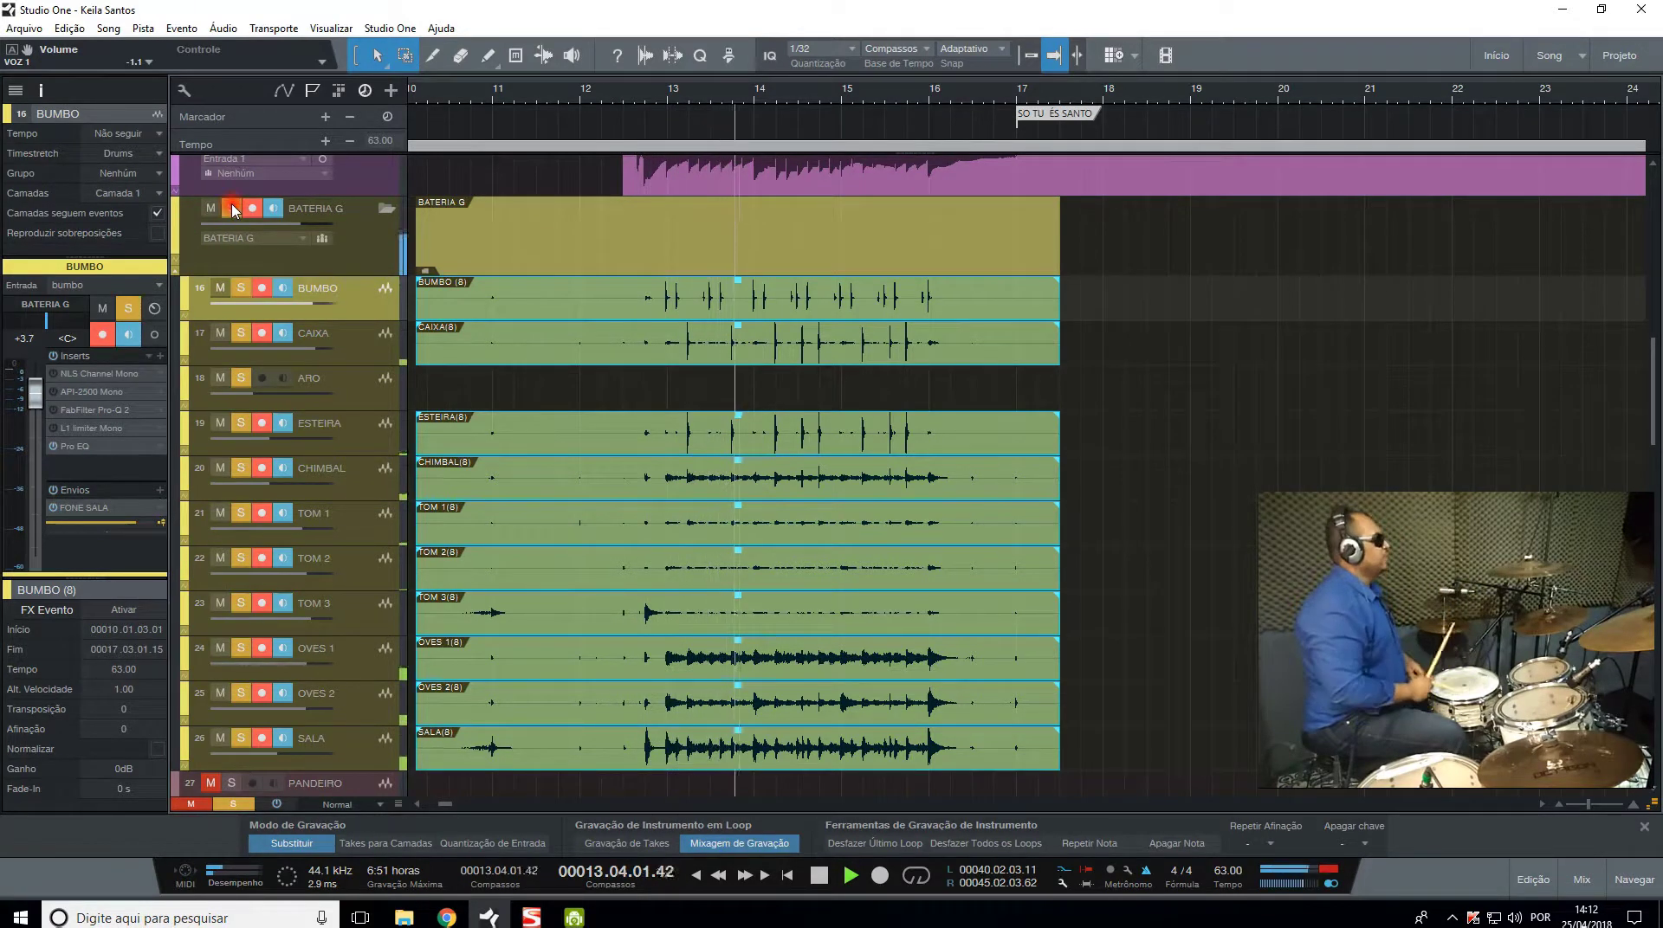
left_click(232, 208)
key("space")
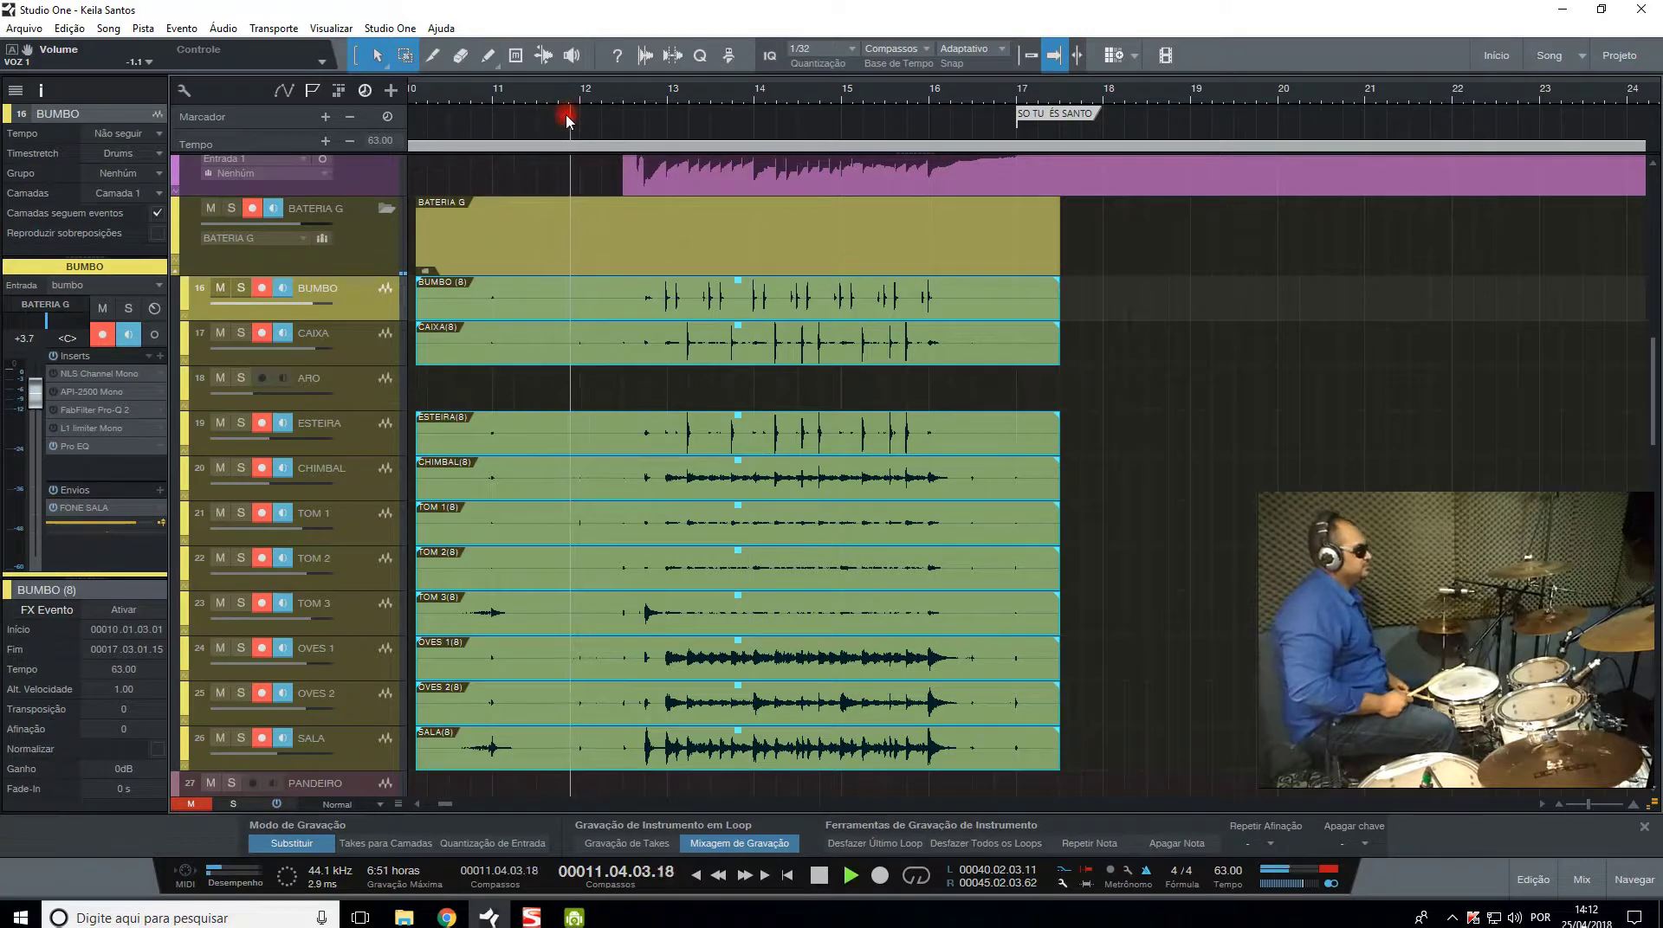
Punch in a replacement drum take during intro playback at about bar 12.3.
key("e")
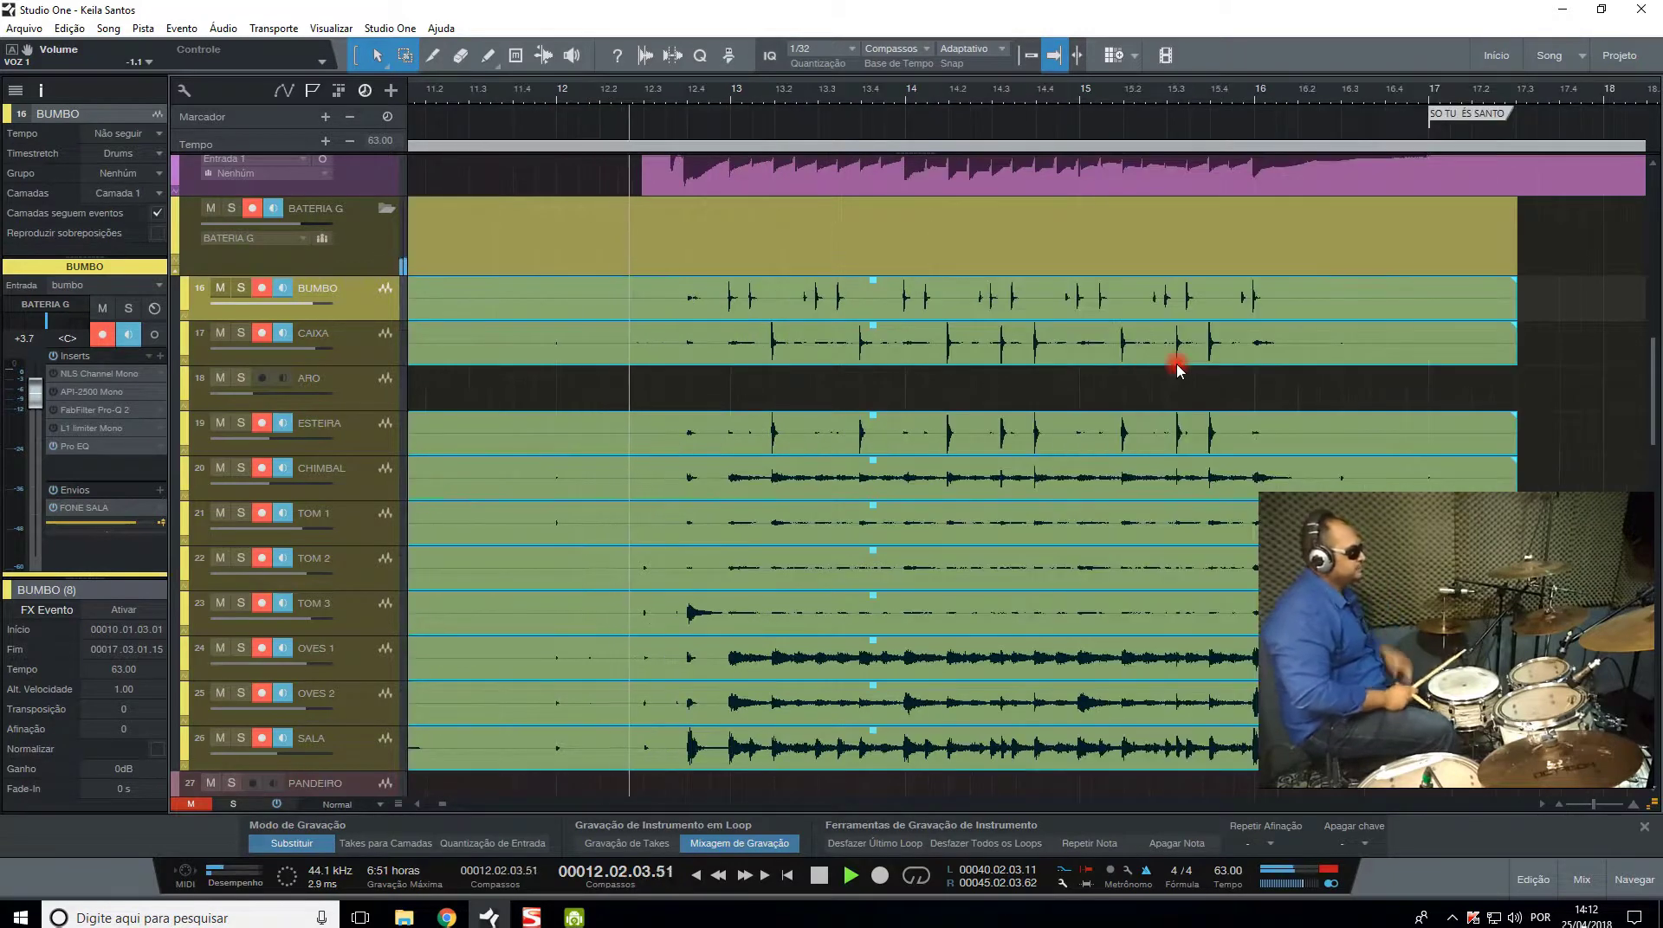
key("KP_Multiply")
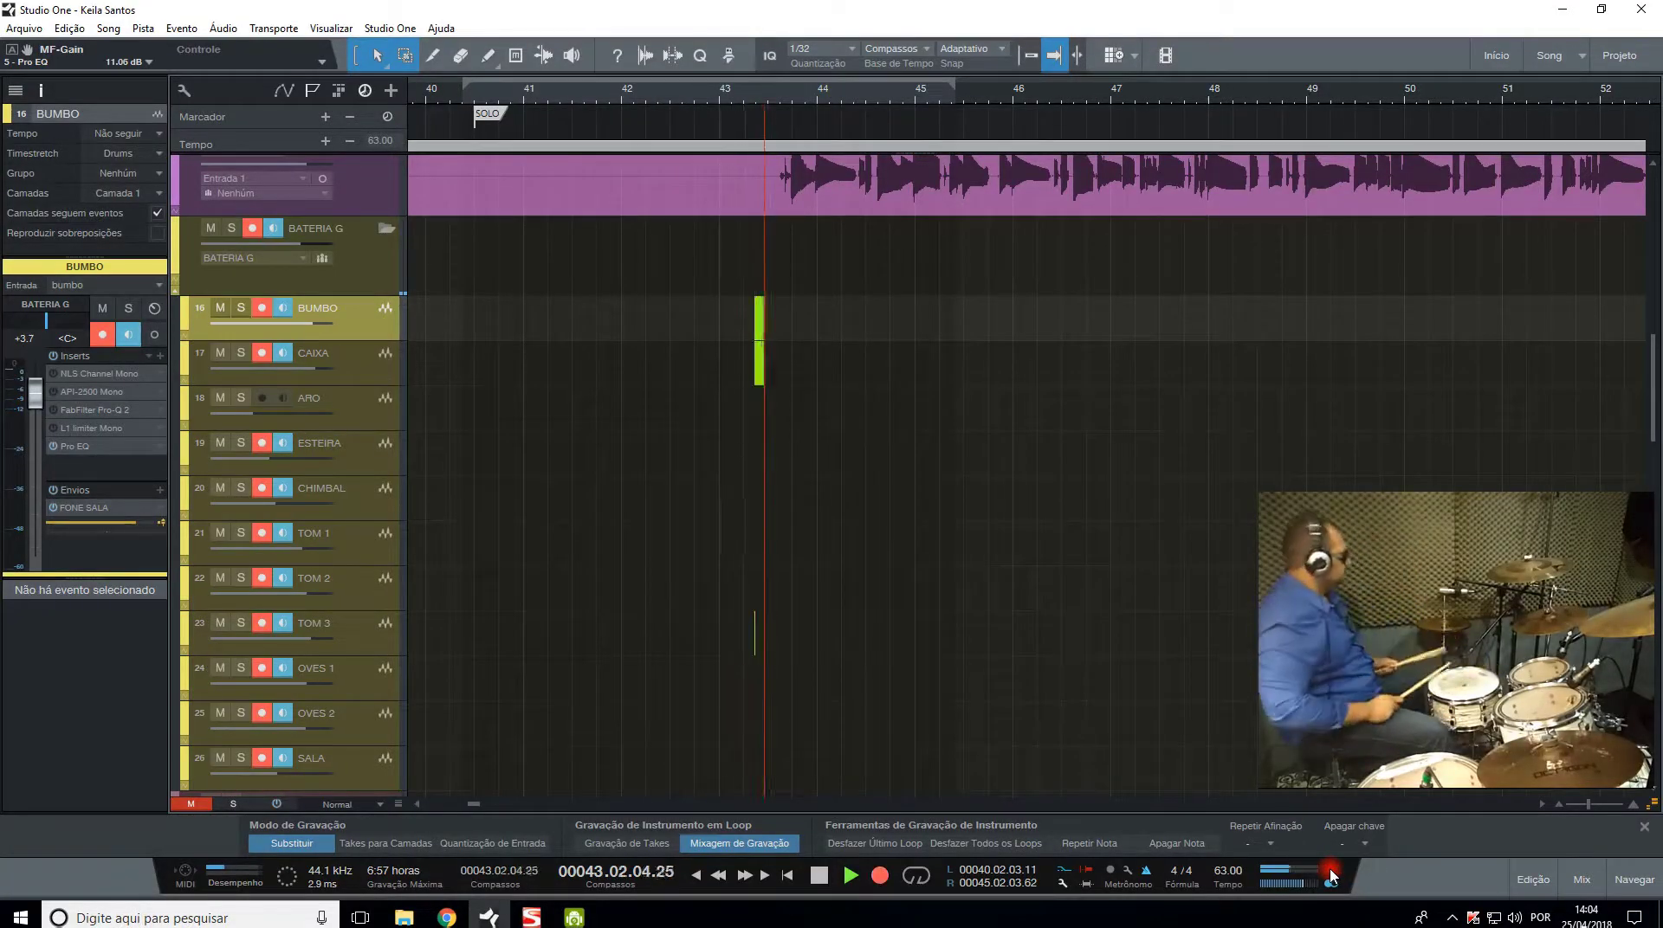
Punch in a new drum recording shortly before the REFRAO marker at bar 60 and carry it on past bar 72.
key("e")
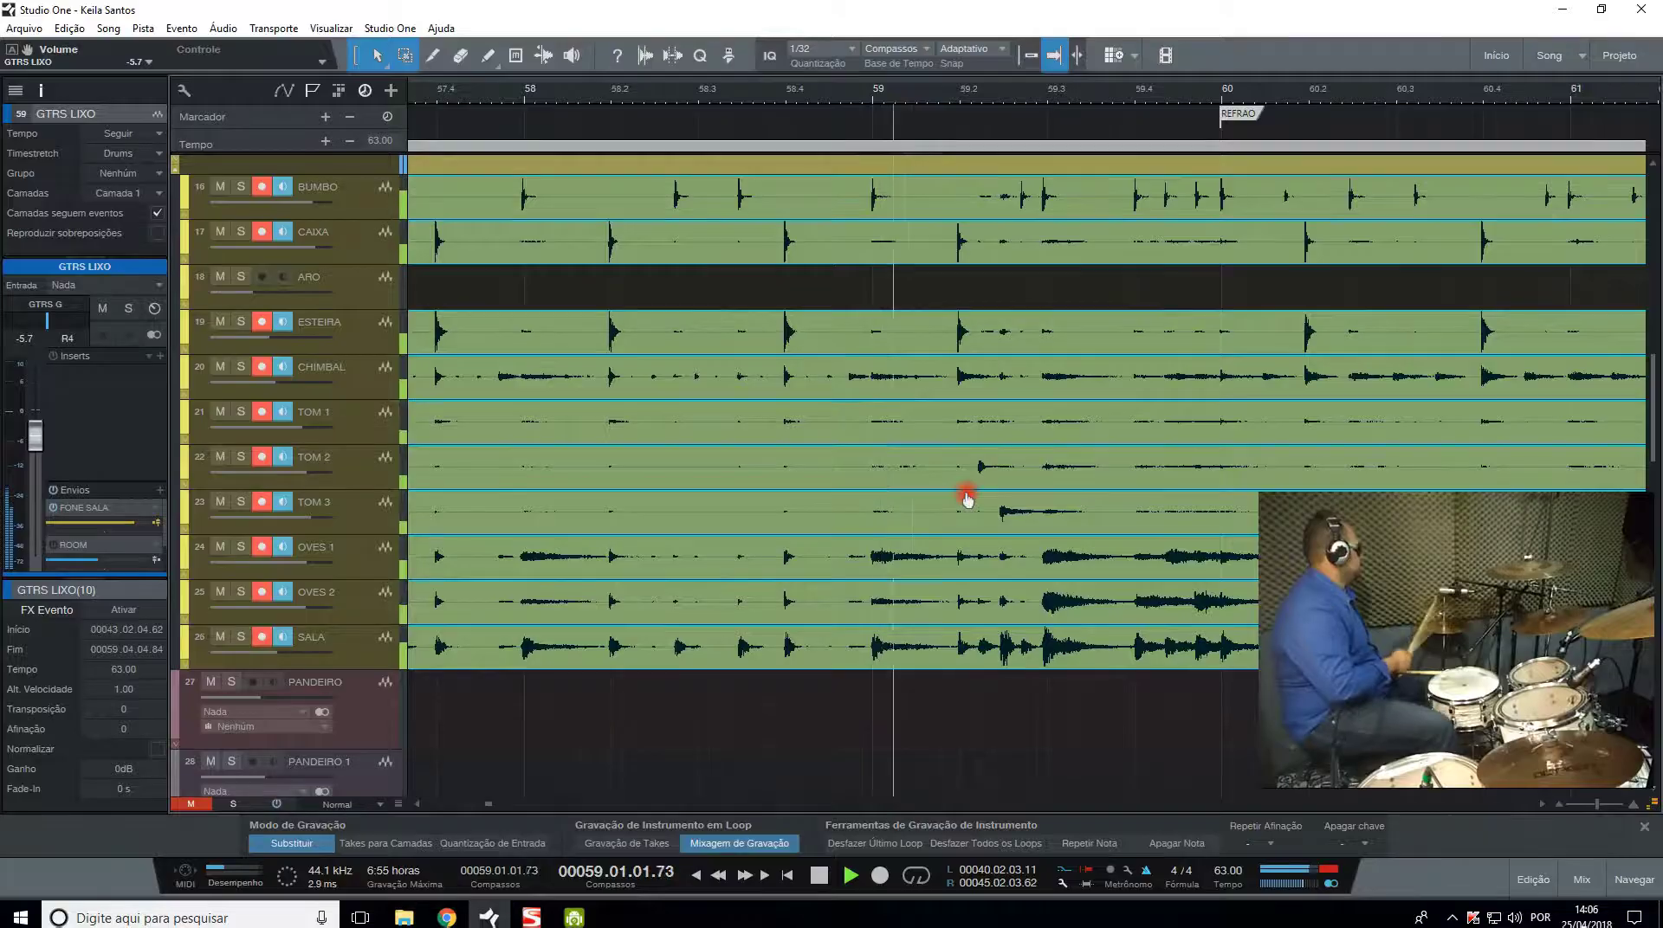
key("KP_Multiply")
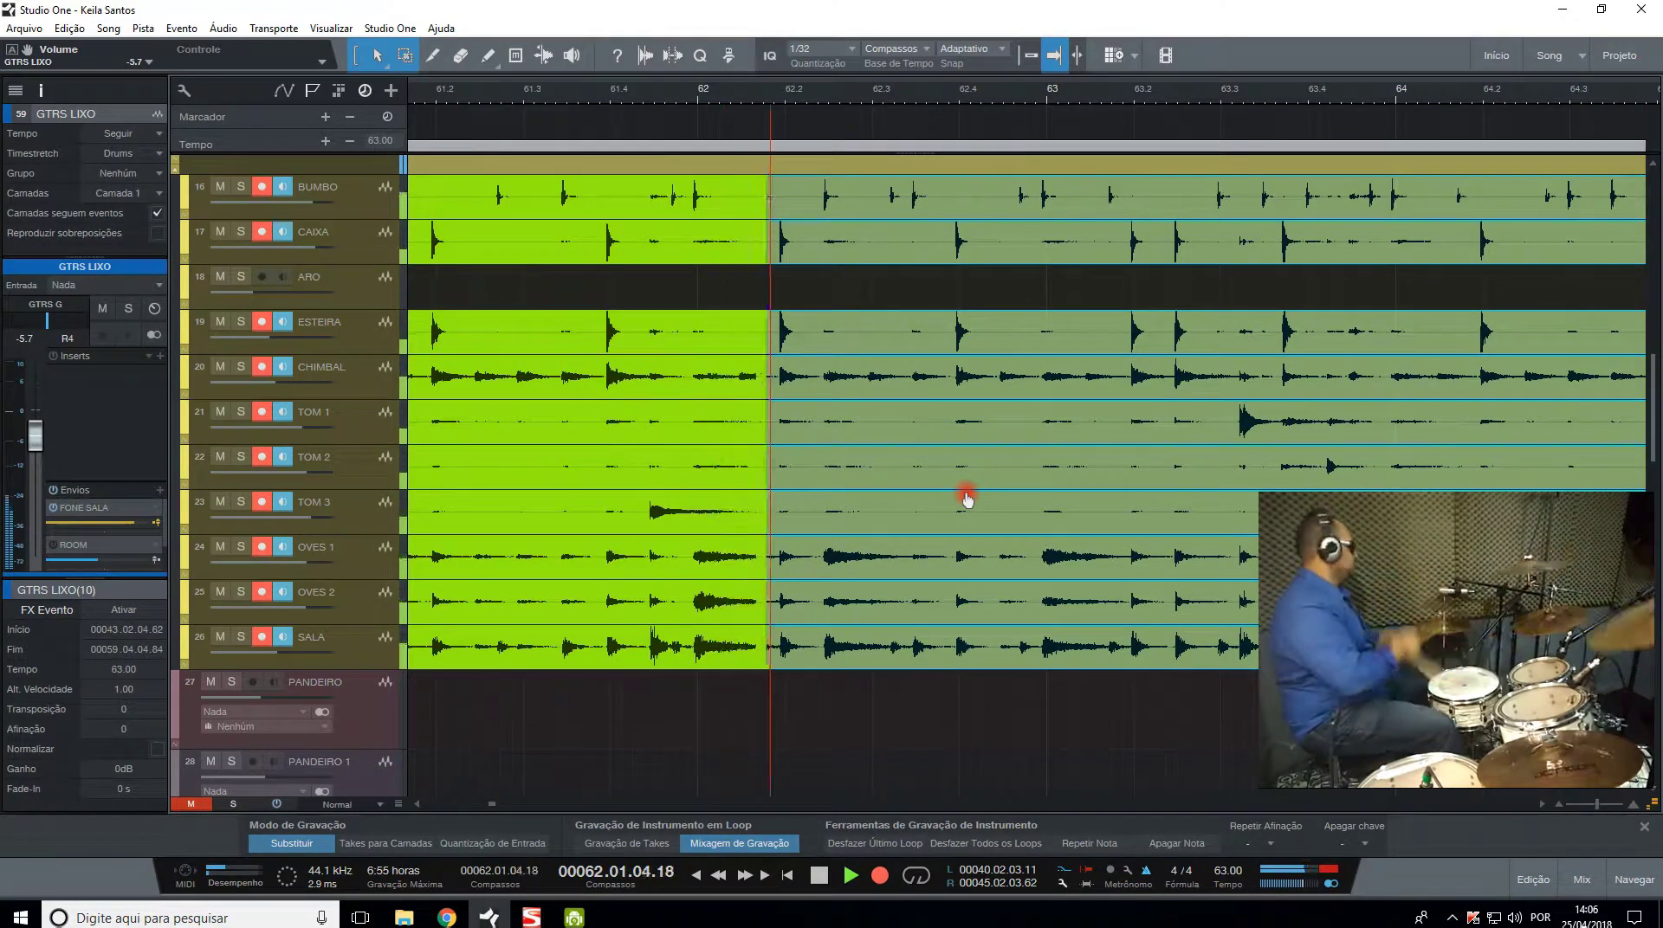
scroll(1053, 304, "up", 15)
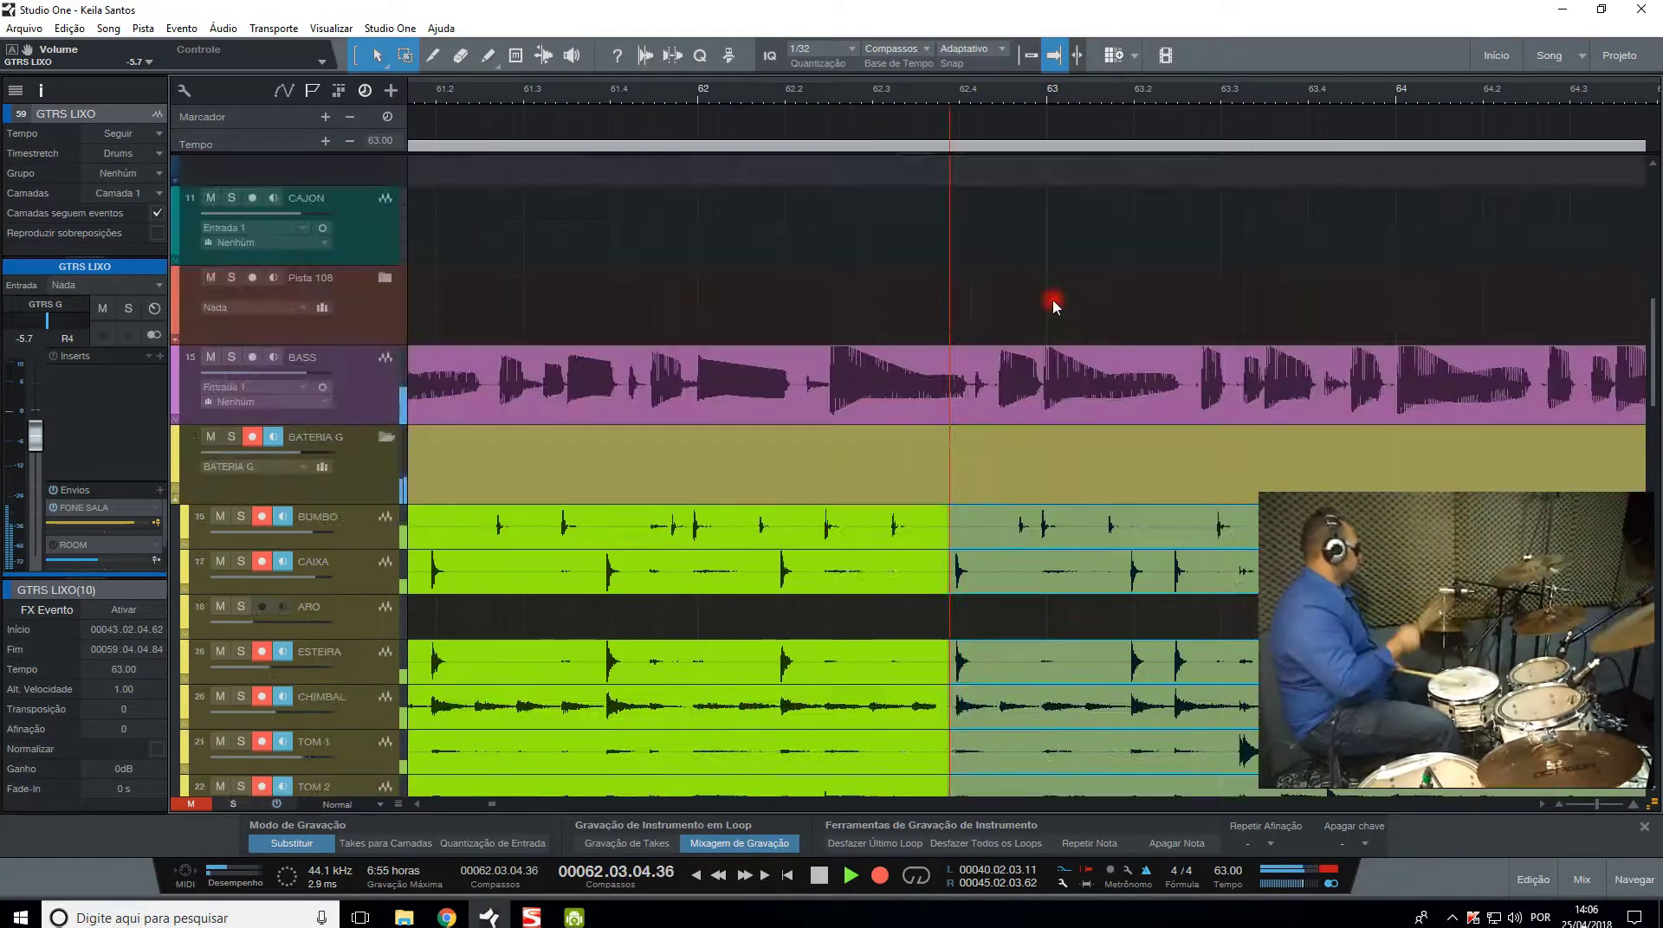
scroll(1054, 304, "down", 15)
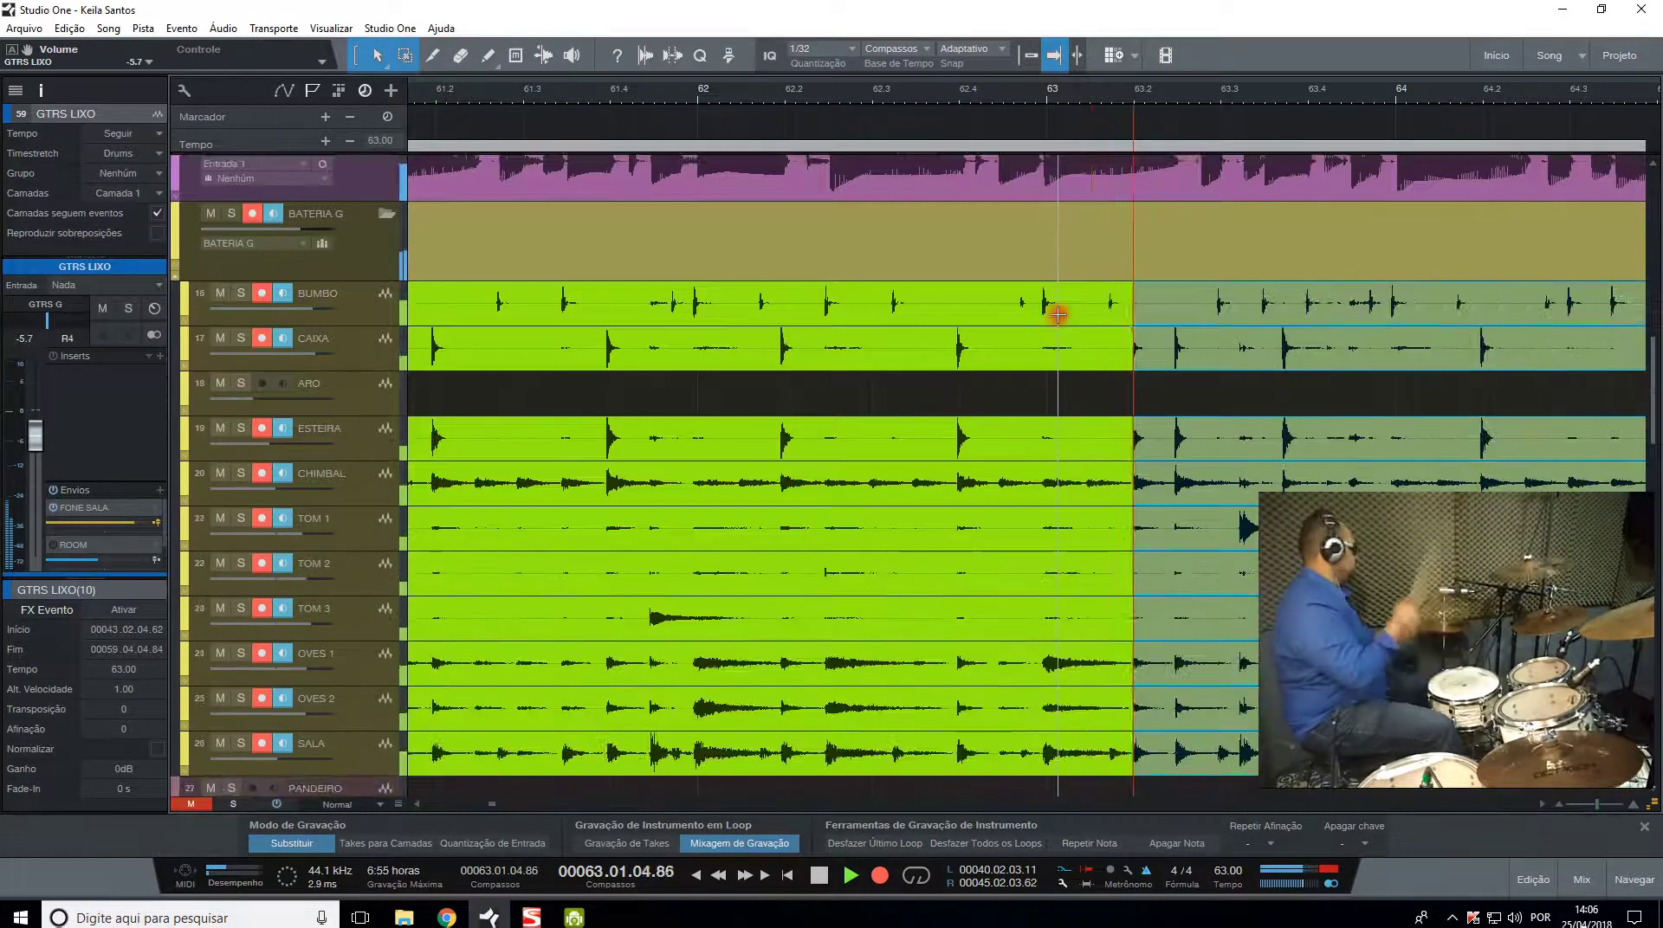
scroll(1221, 554, "down", 5)
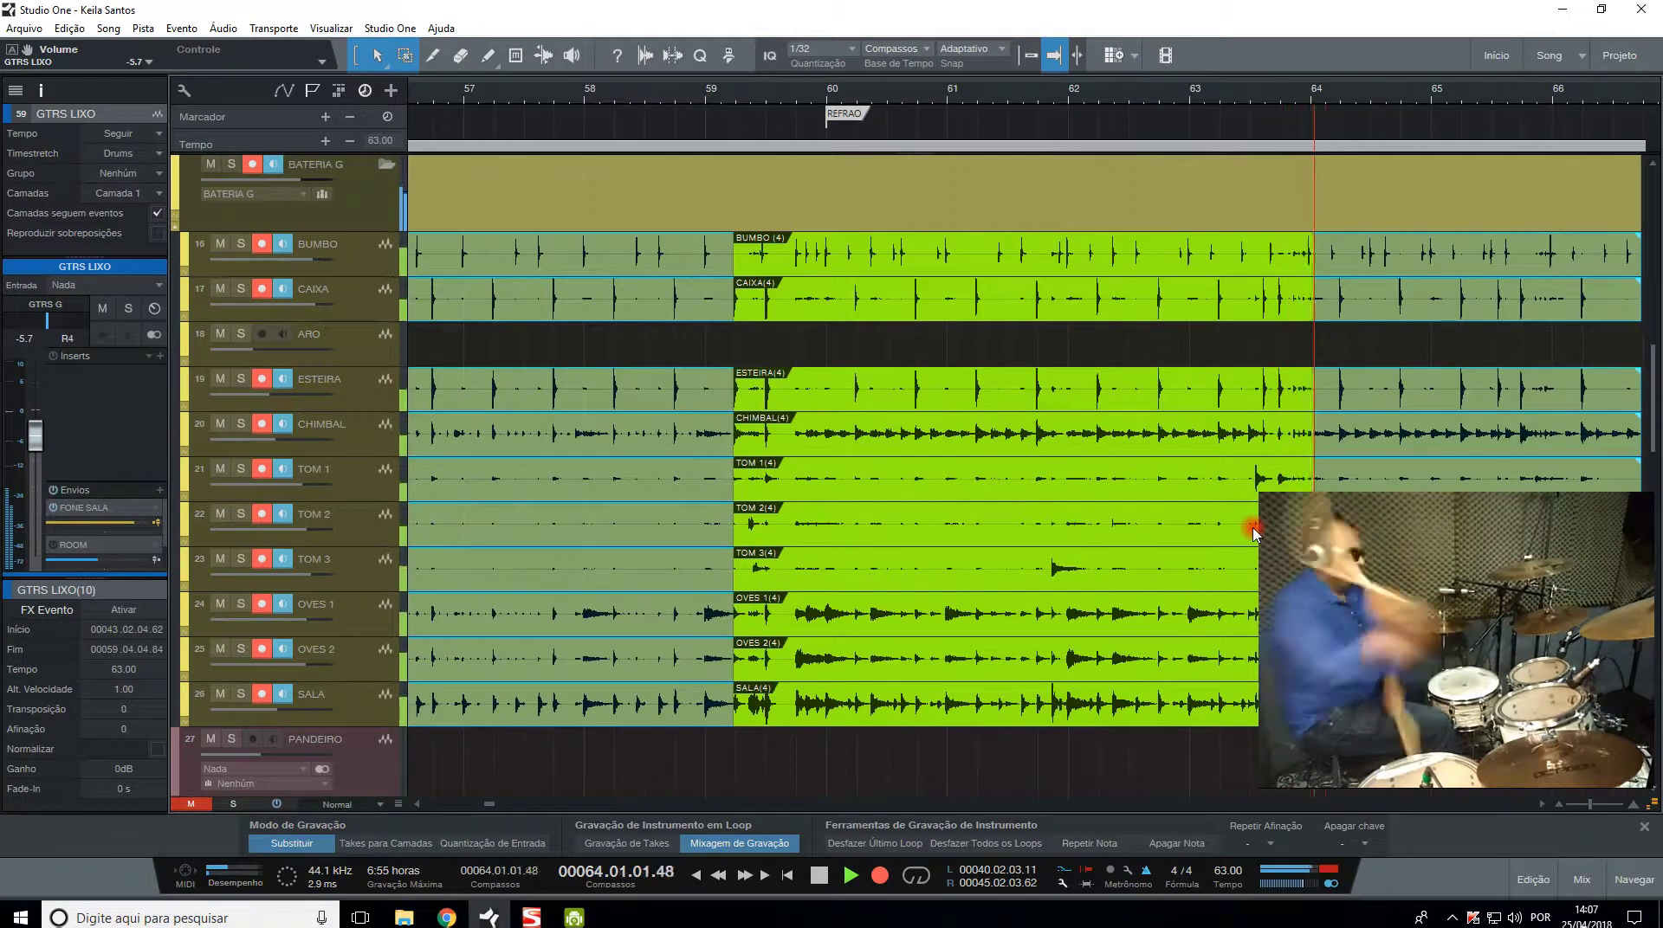
left_click(1542, 804)
left_click(1542, 803)
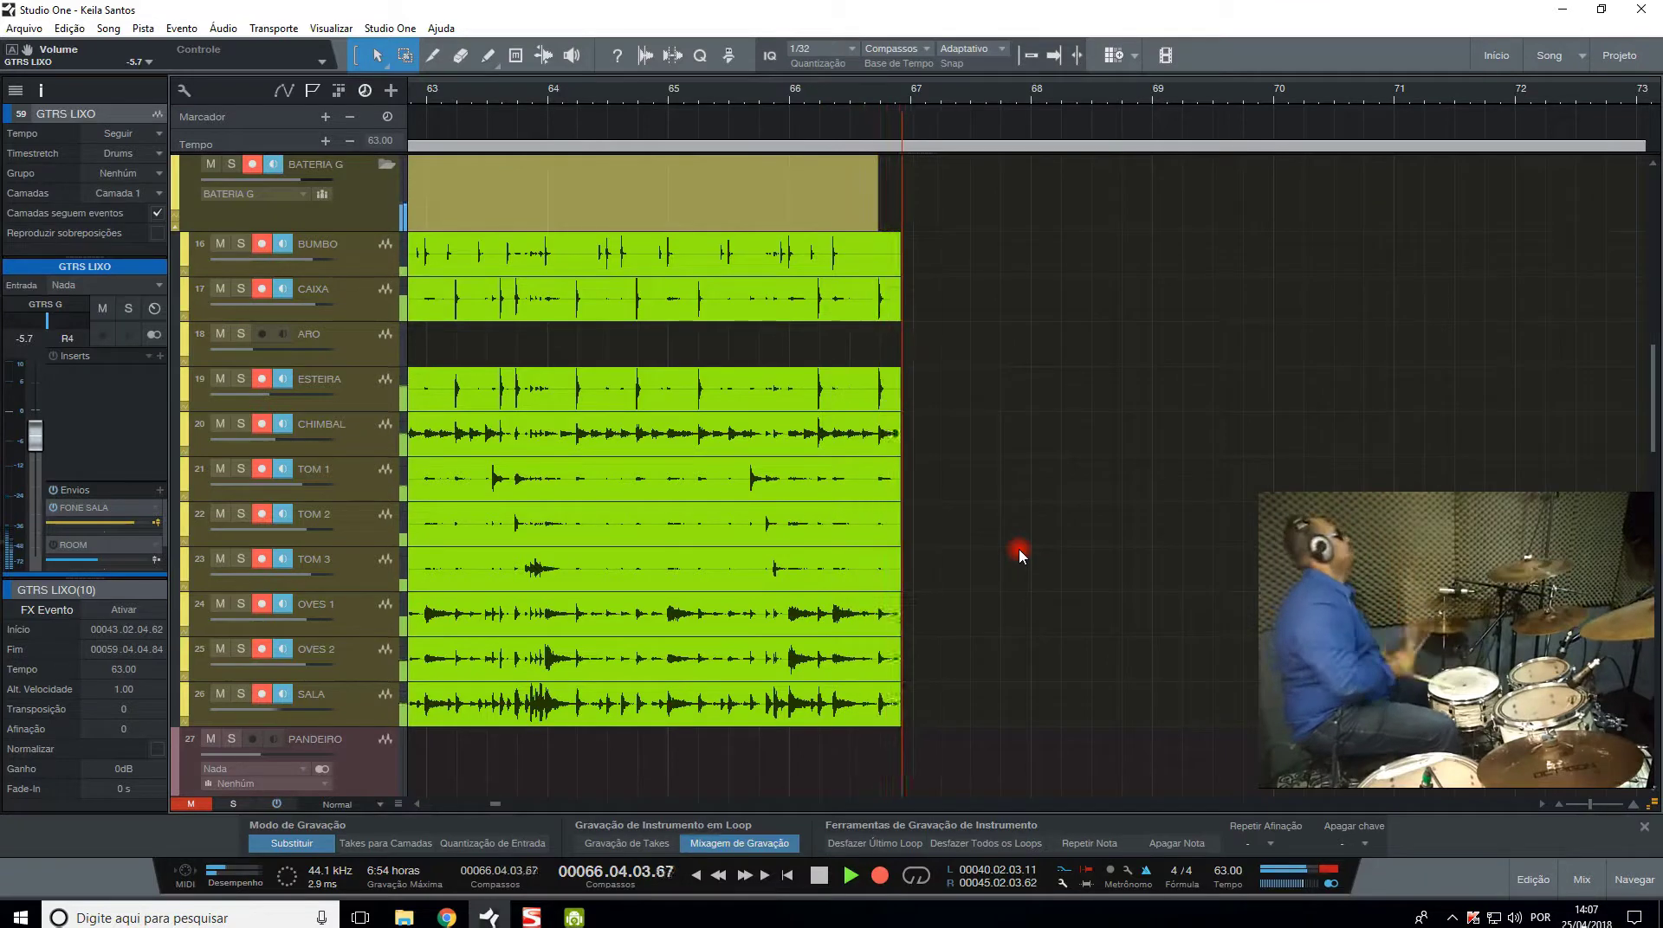
key("e")
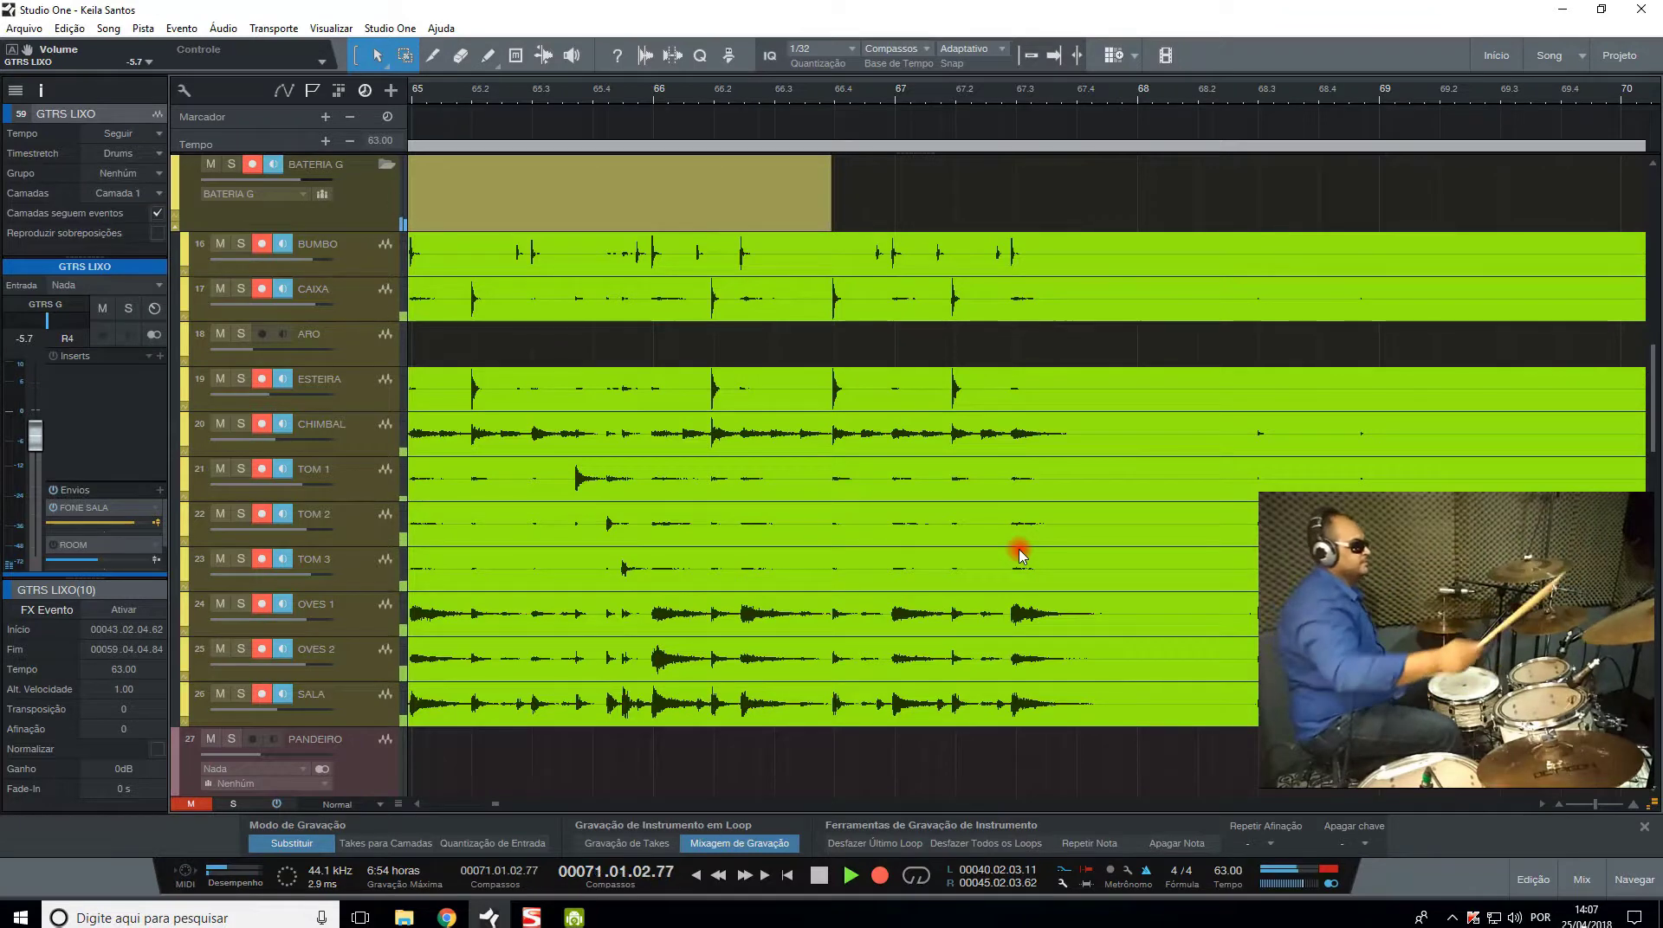
key("f")
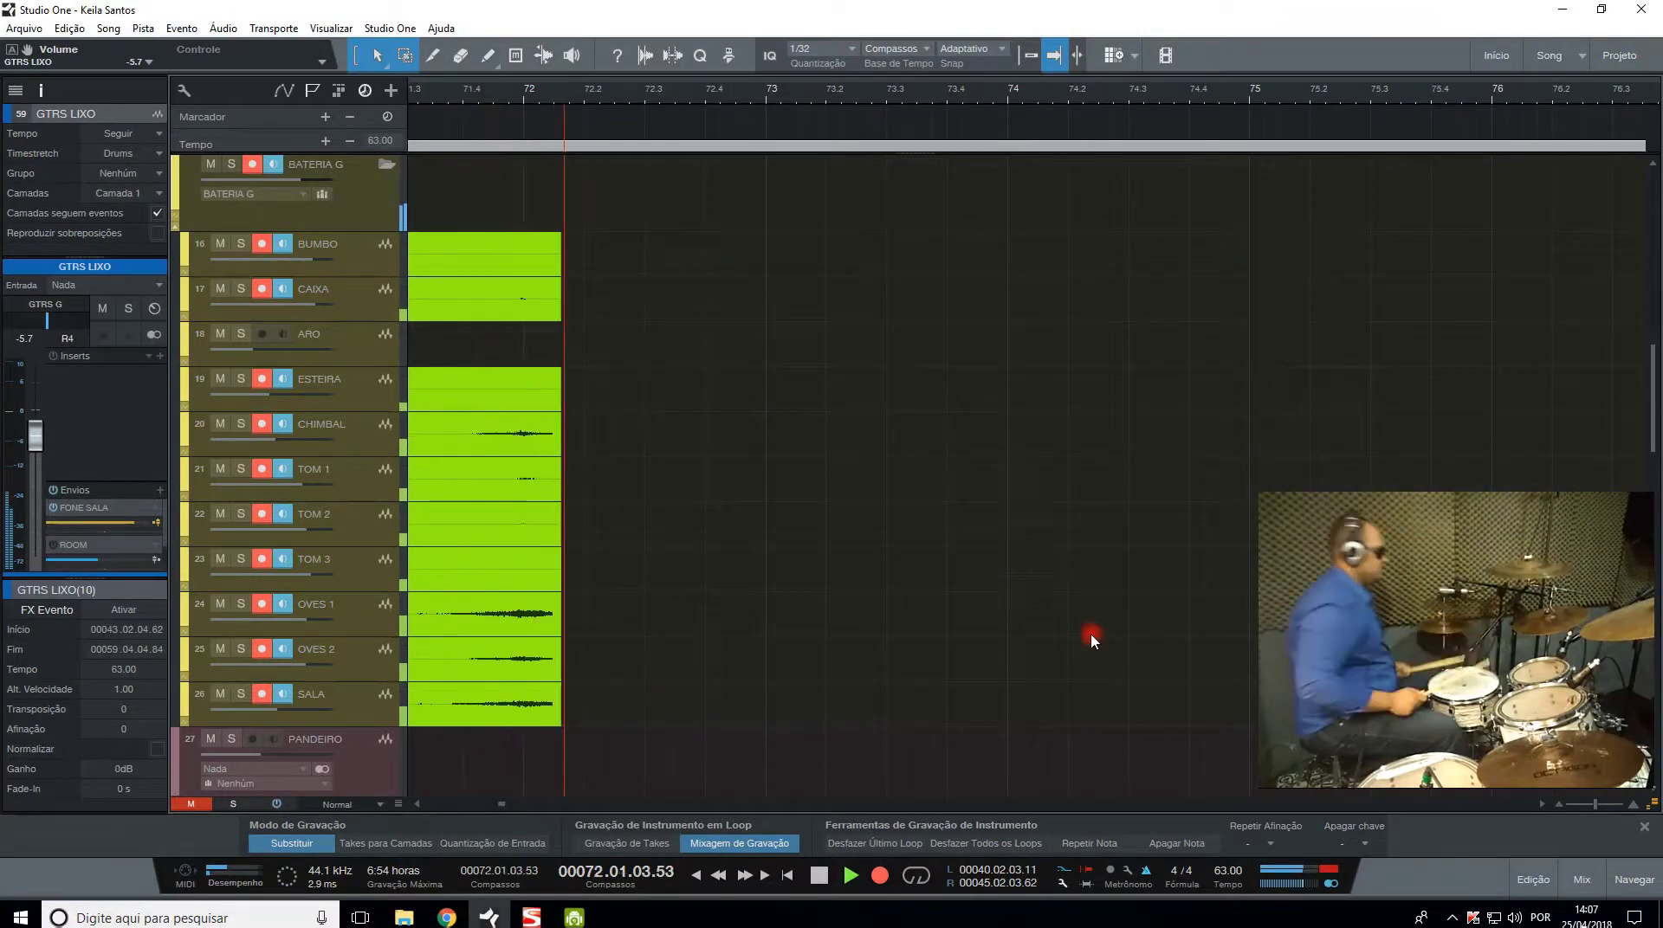
left_click_drag(1595, 804, 1588, 805)
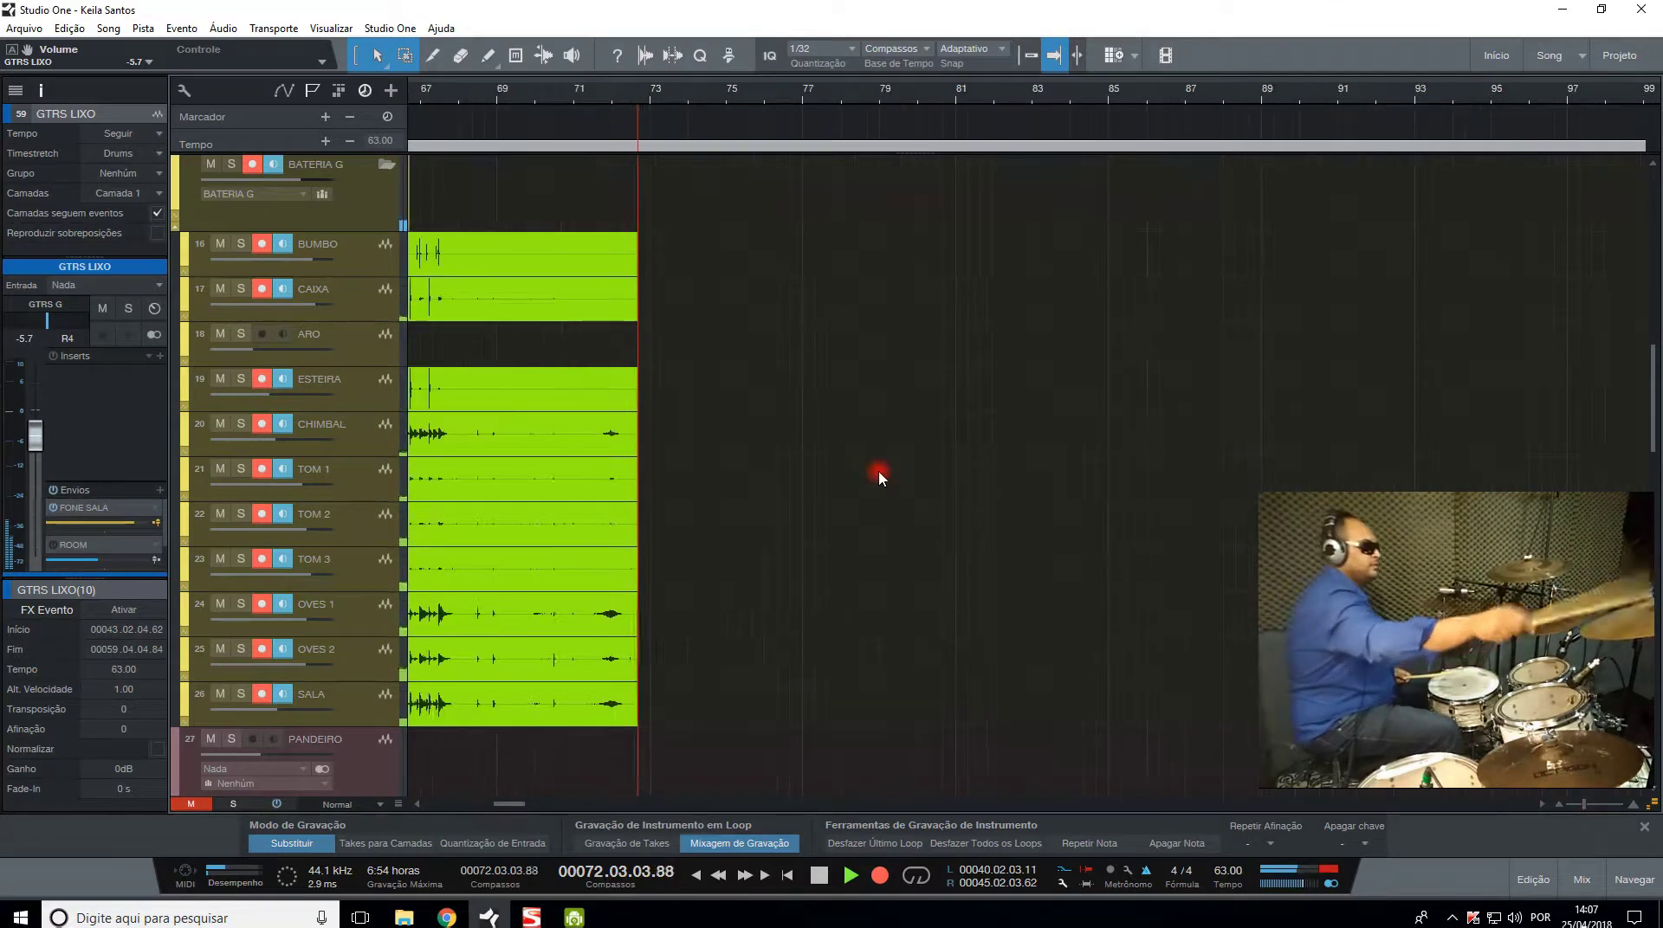
Examine the vocal, piano, percussion and bass tracks above the drums while the drum take keeps recording.
scroll(877, 472, "up", 10)
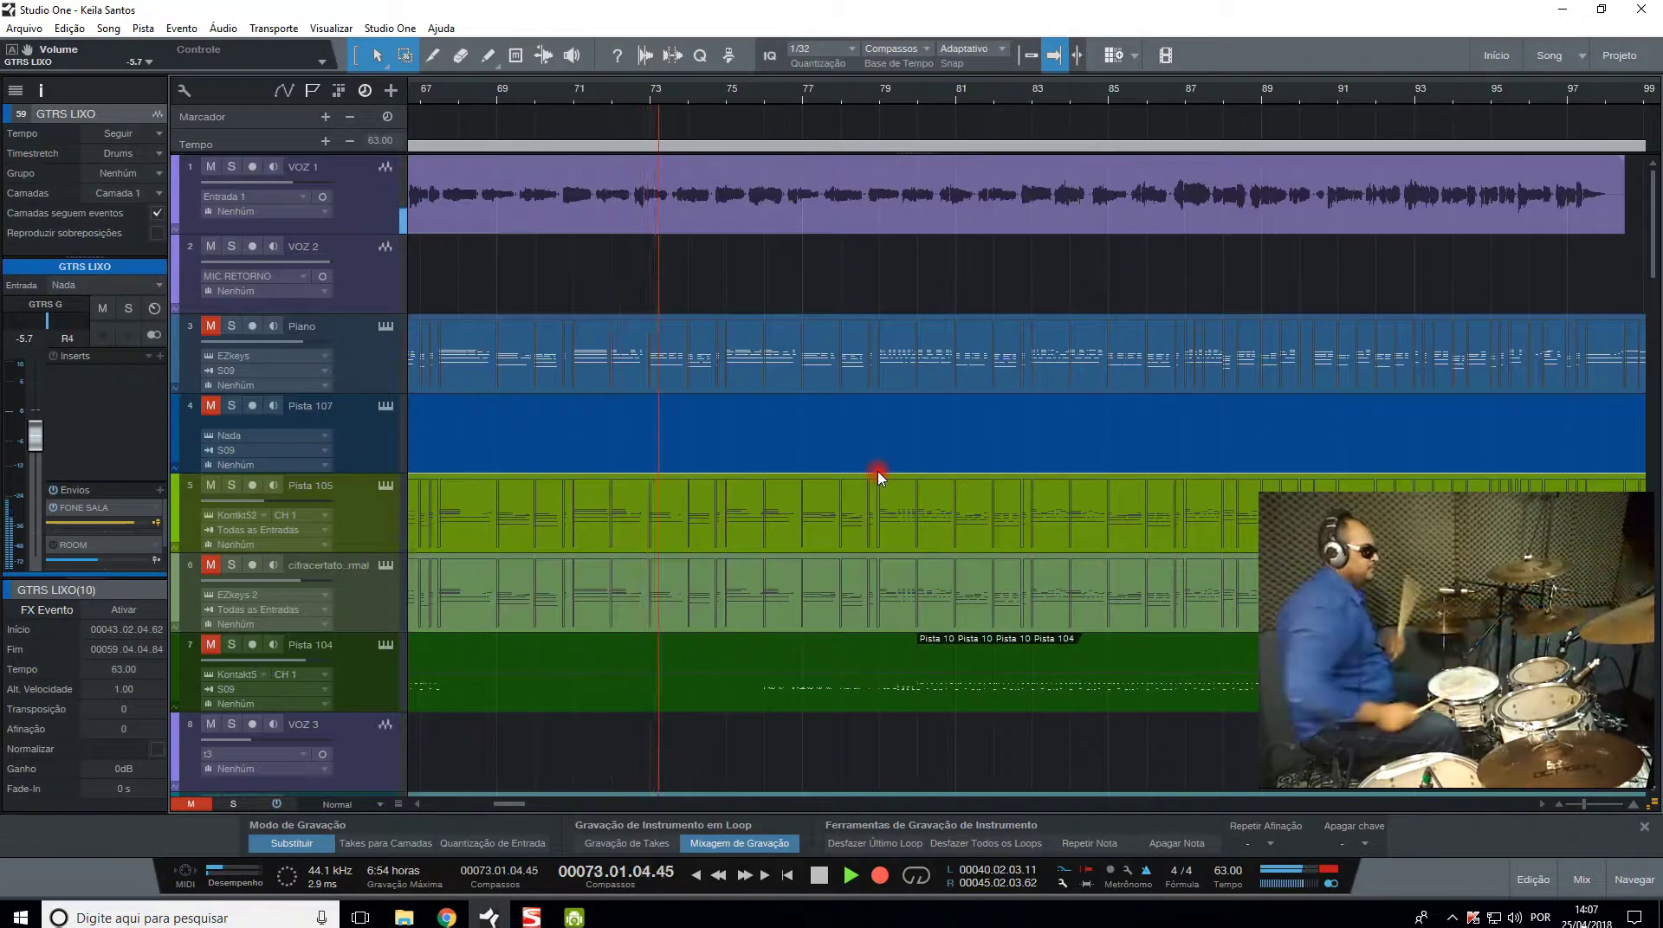
scroll(876, 474, "down", 8)
scroll(877, 475, "up", 8)
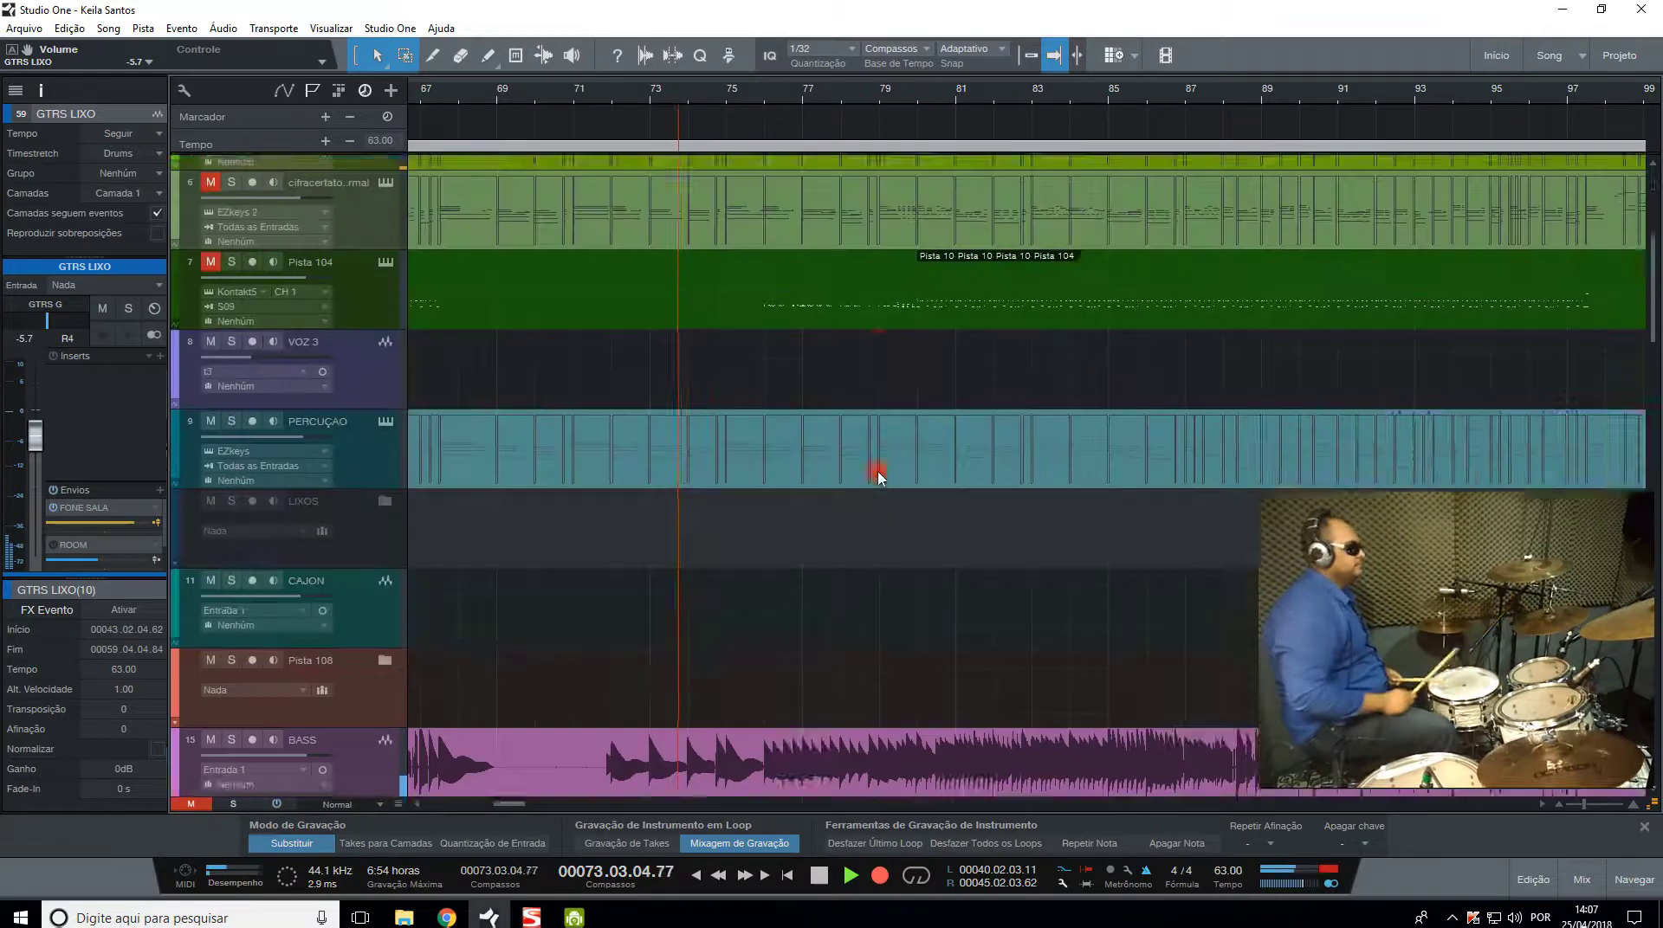
scroll(878, 475, "down", 2)
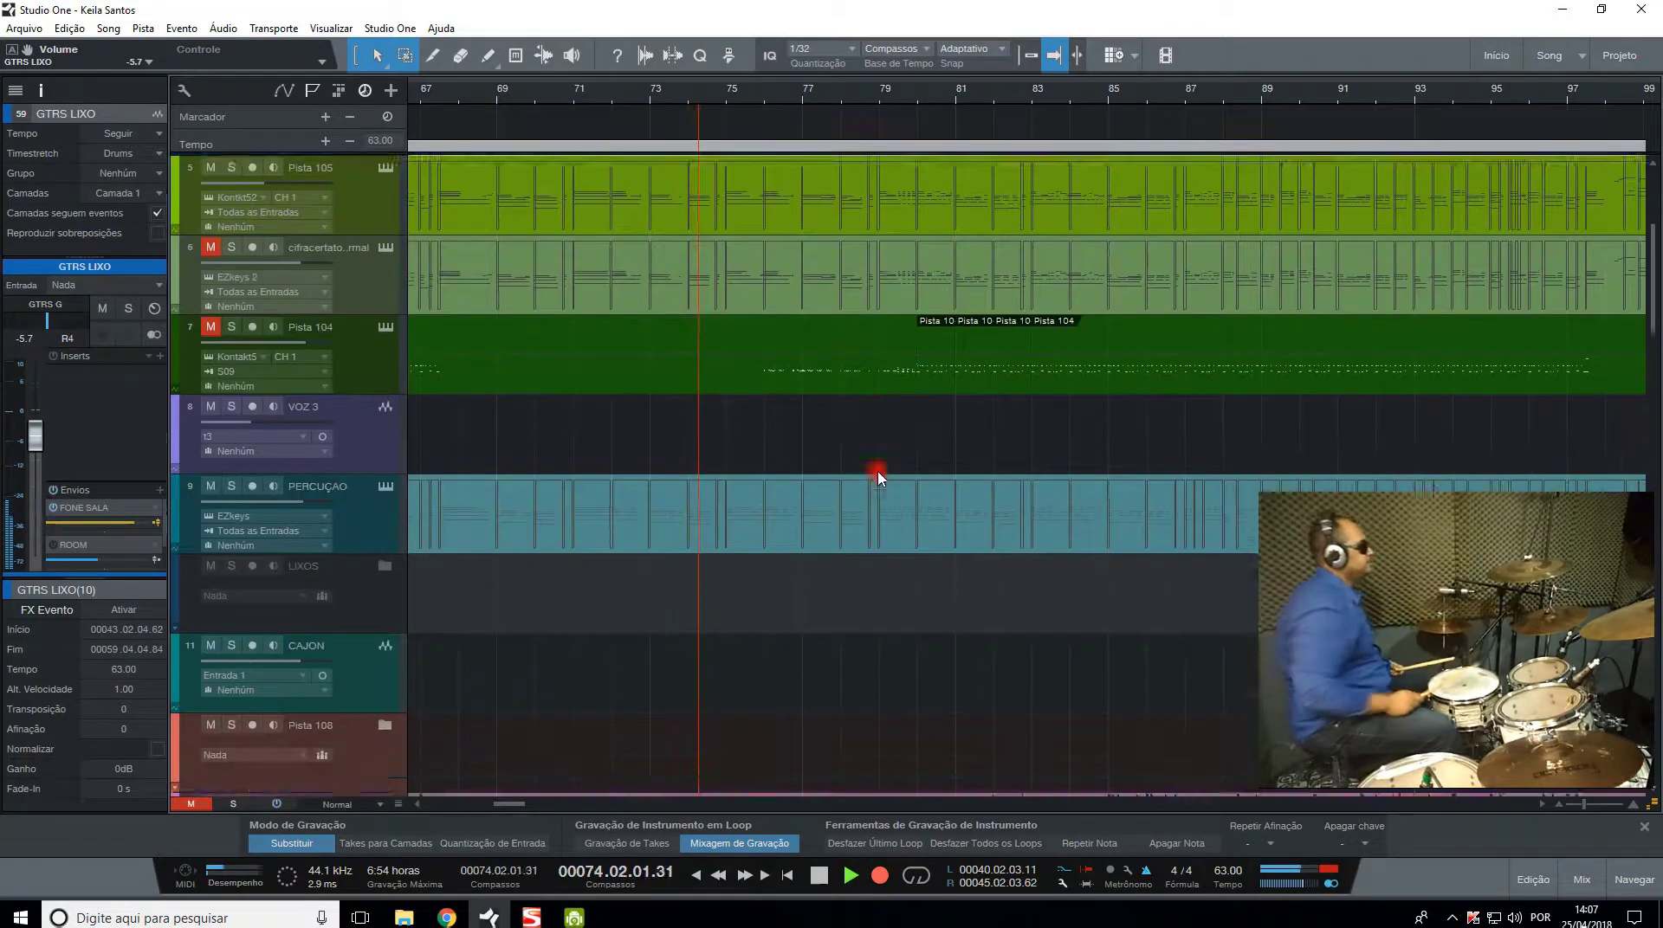
scroll(877, 475, "down", 8)
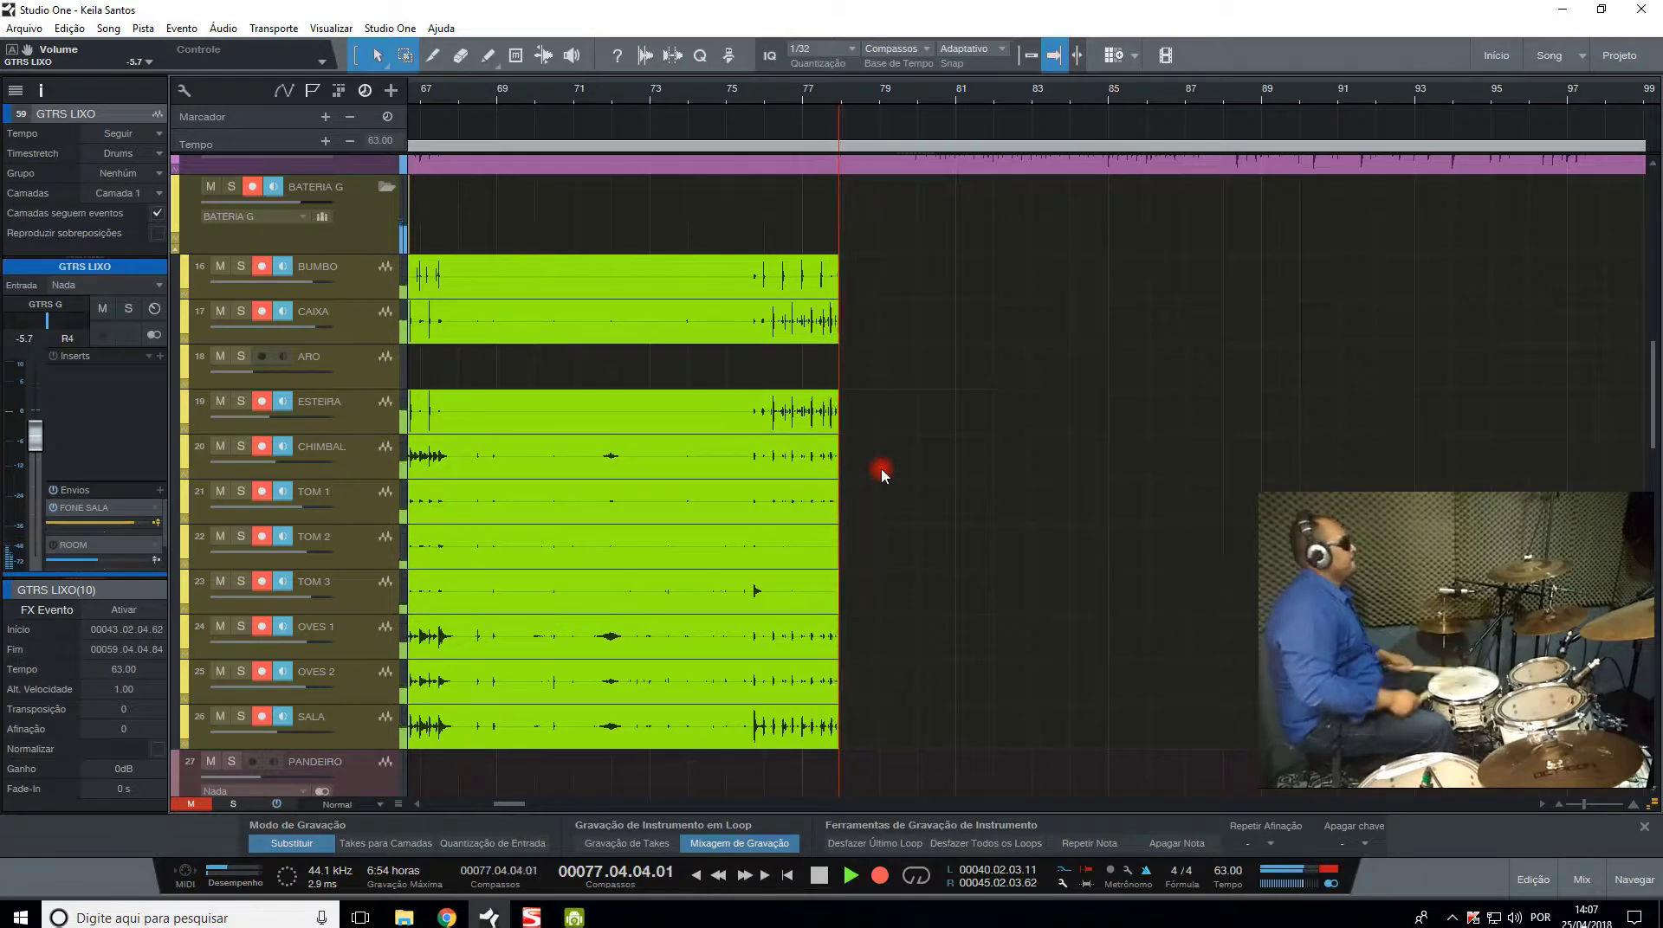
scroll(1008, 430, "up", 10)
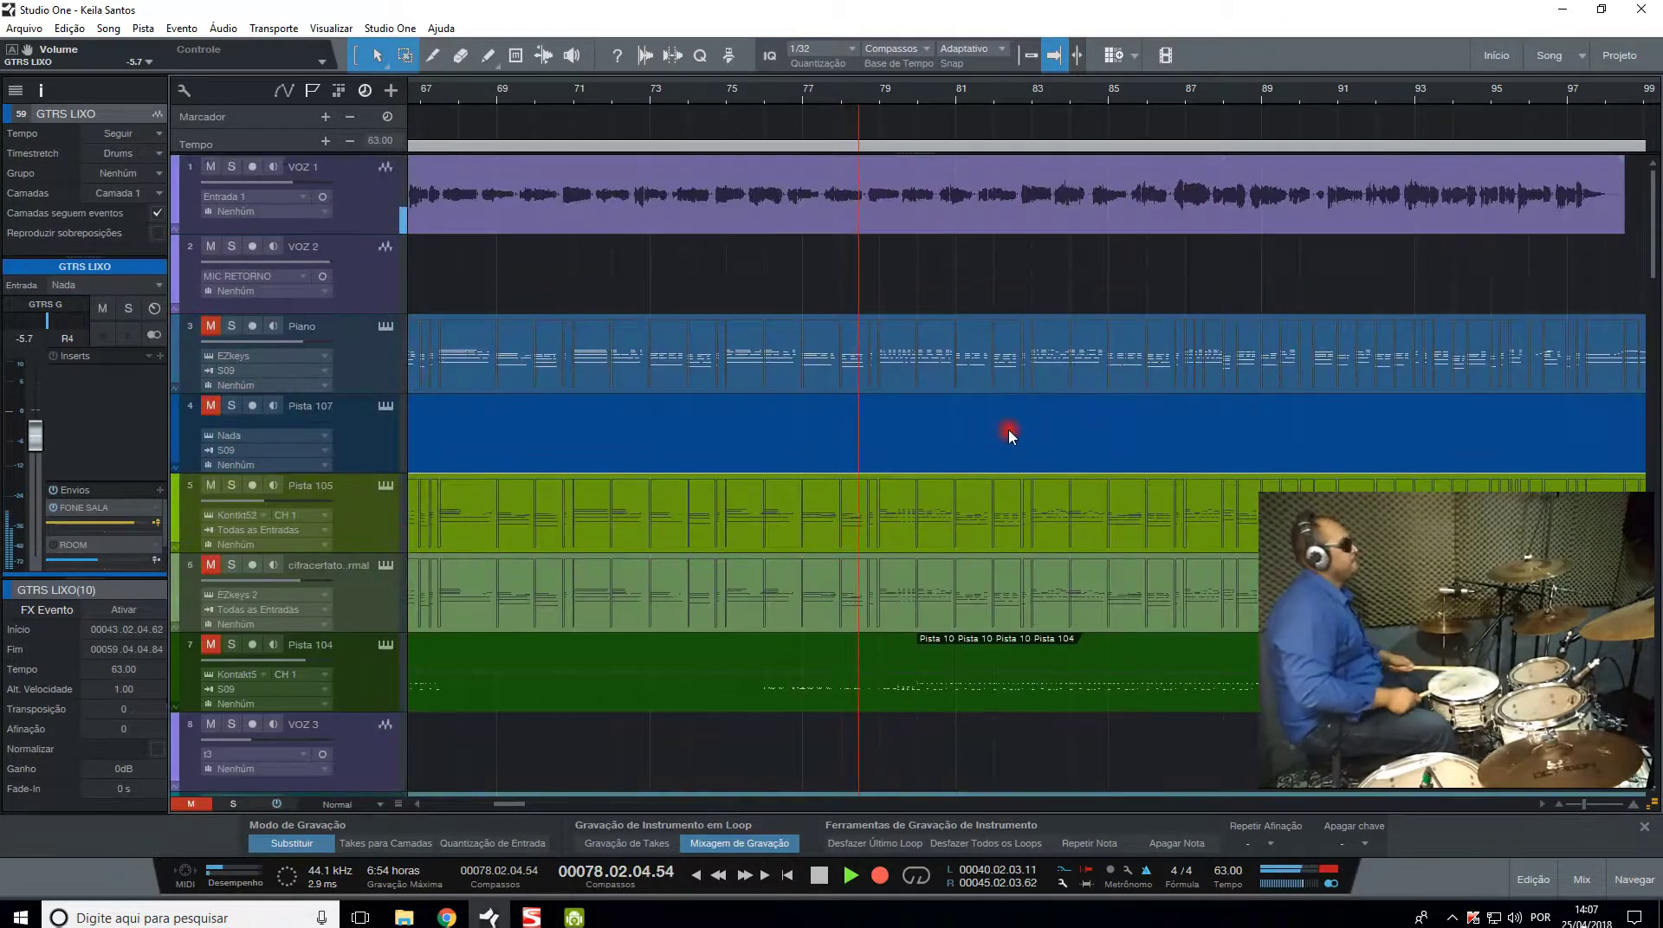
scroll(1008, 430, "down", 3)
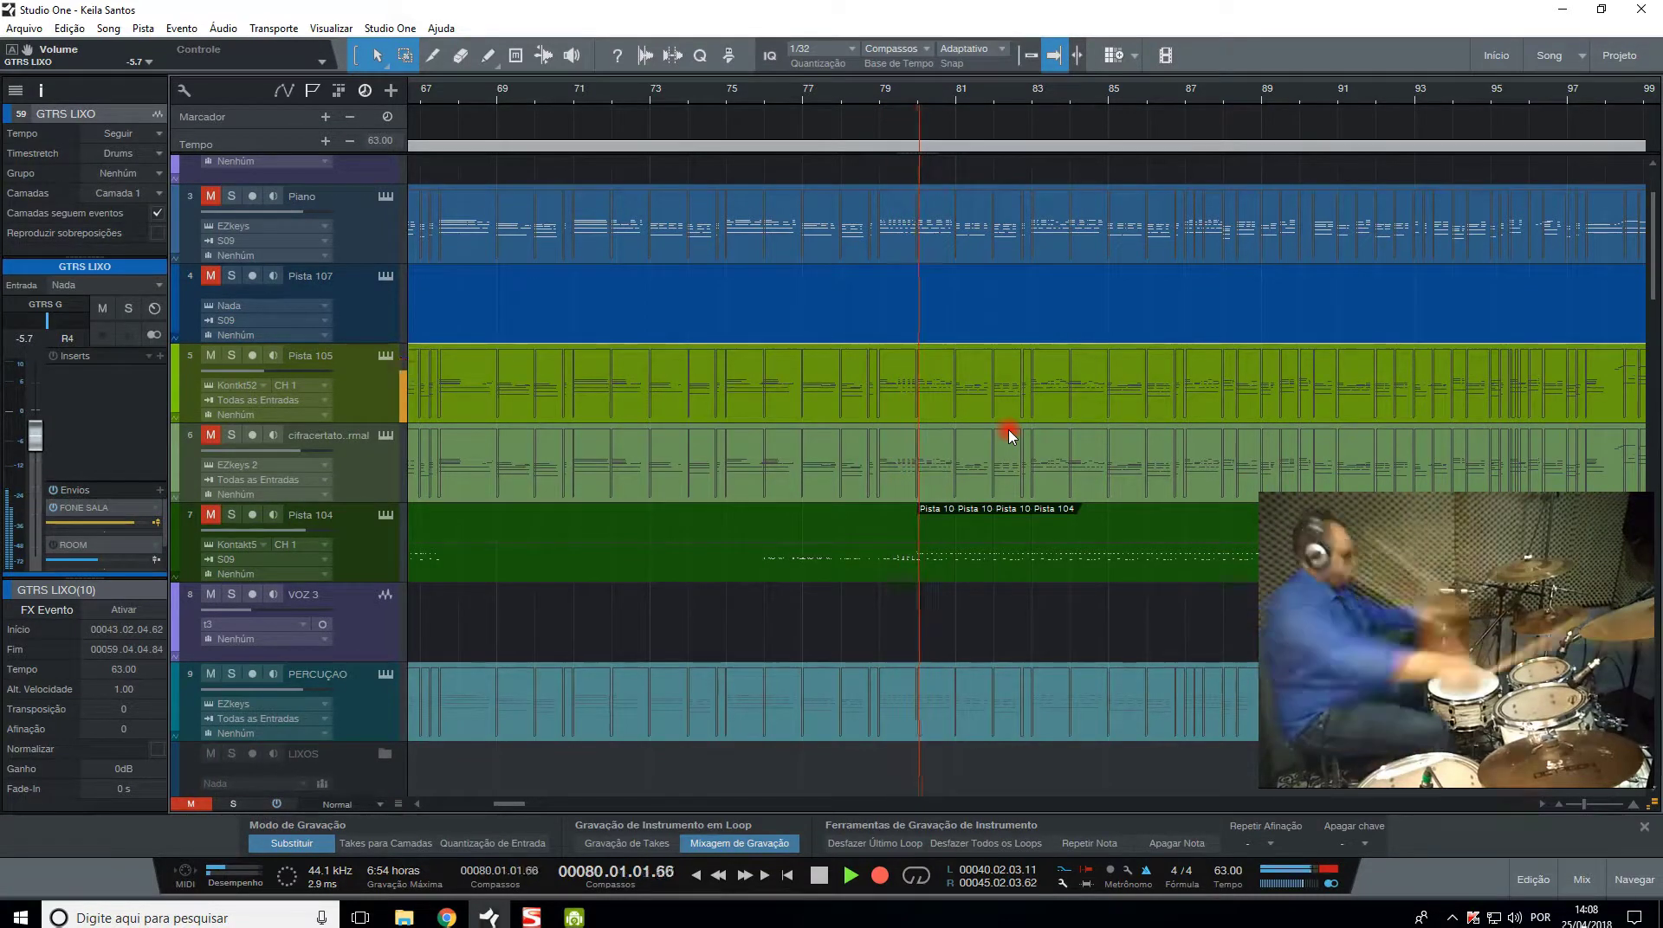
scroll(1008, 430, "down", 12)
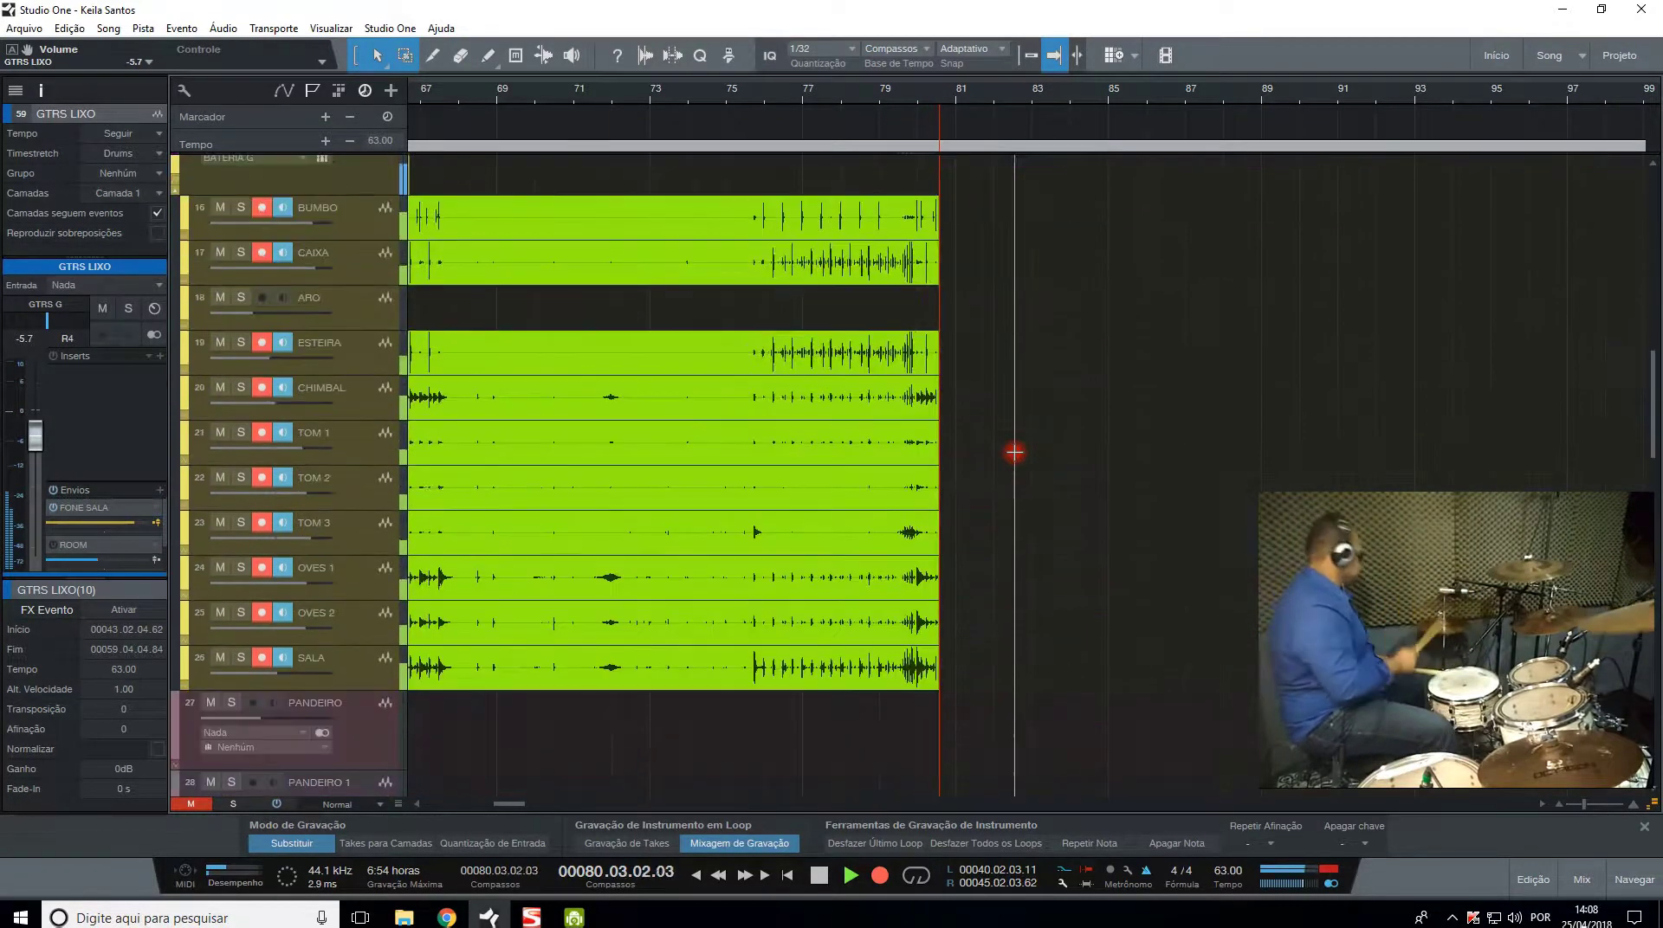
key("e")
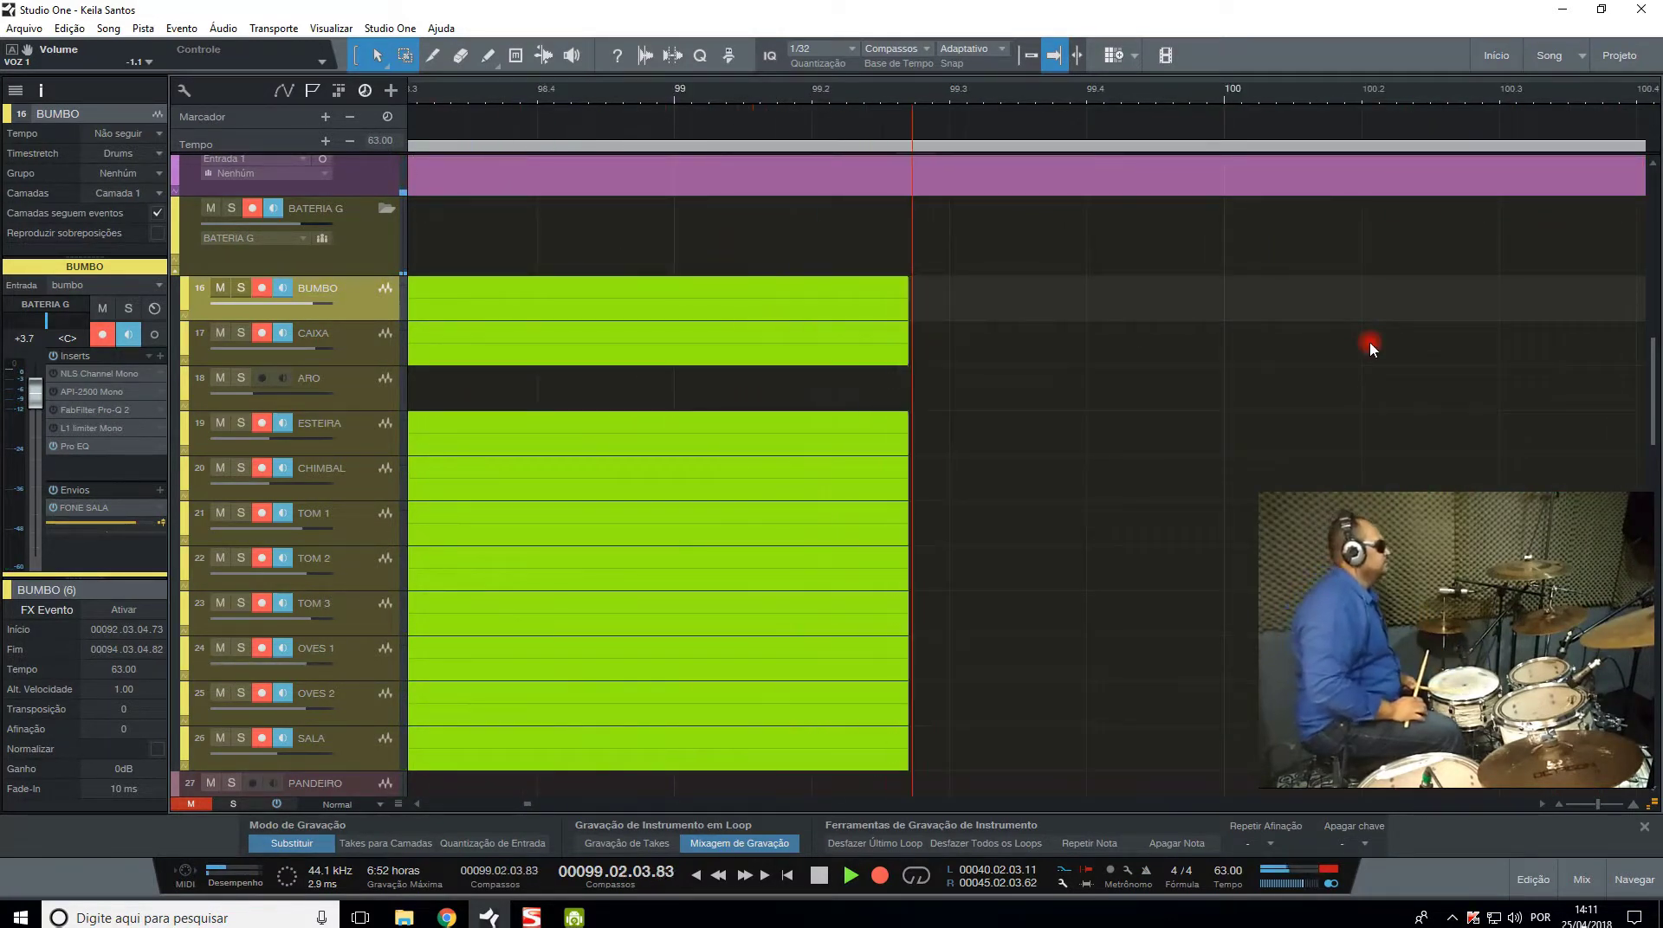
Record the drum ending past bar 104, check the recorded takes across the song timeline, and save the song.
left_click(1591, 807)
left_click(1593, 807)
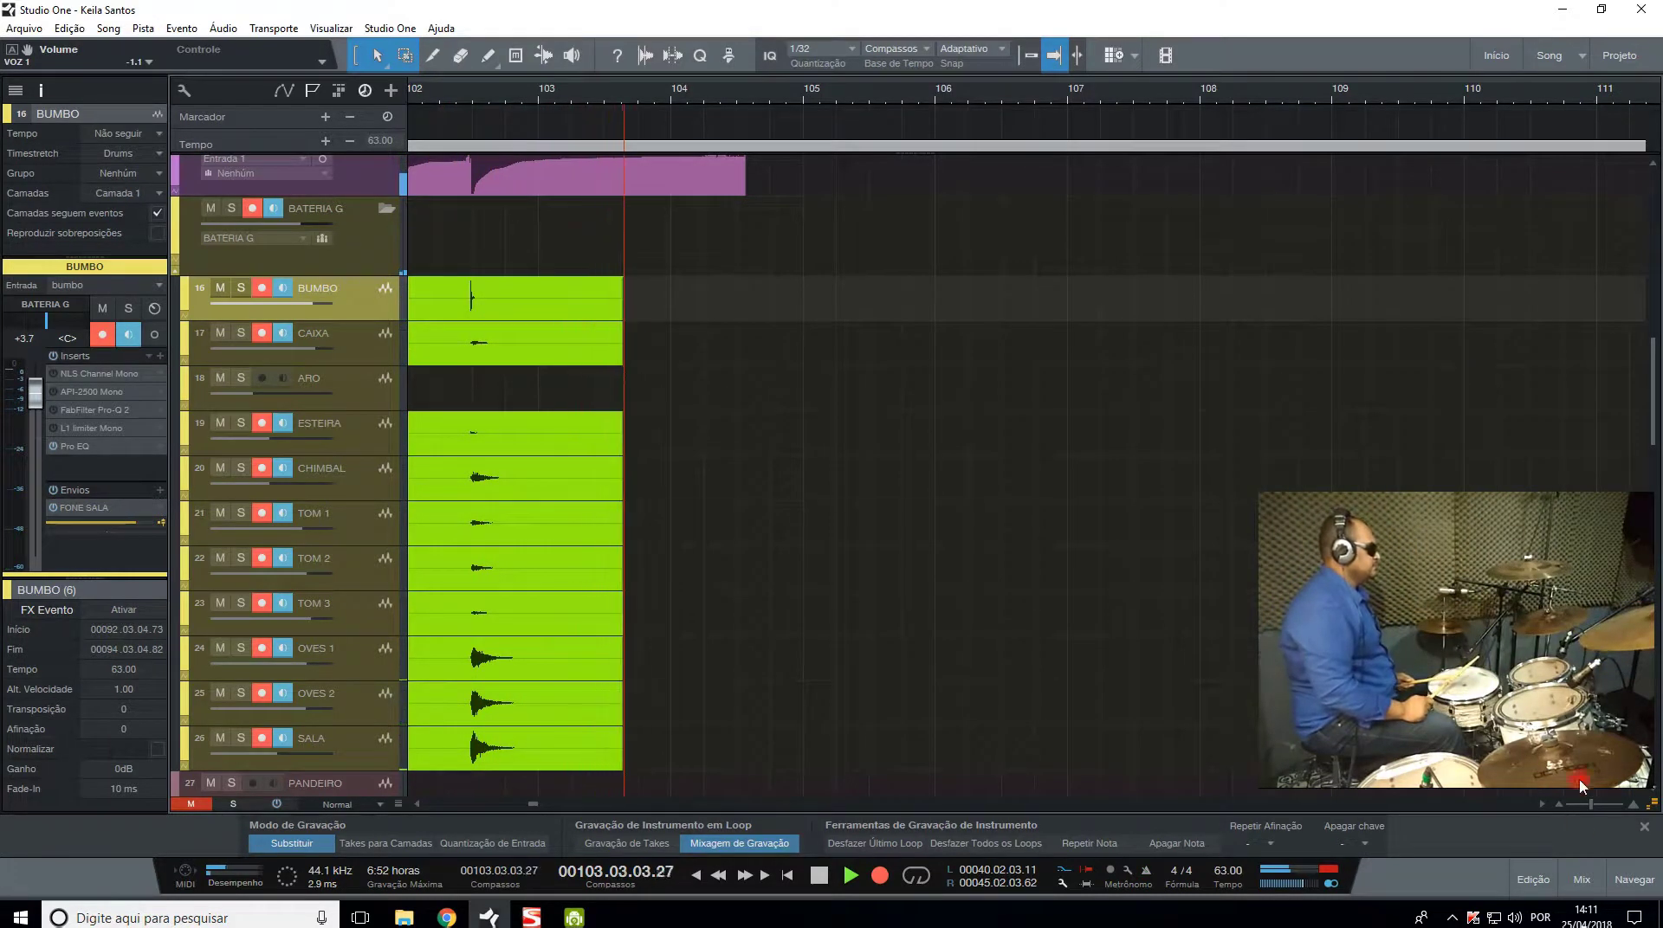
left_click_drag(1590, 803, 1567, 792)
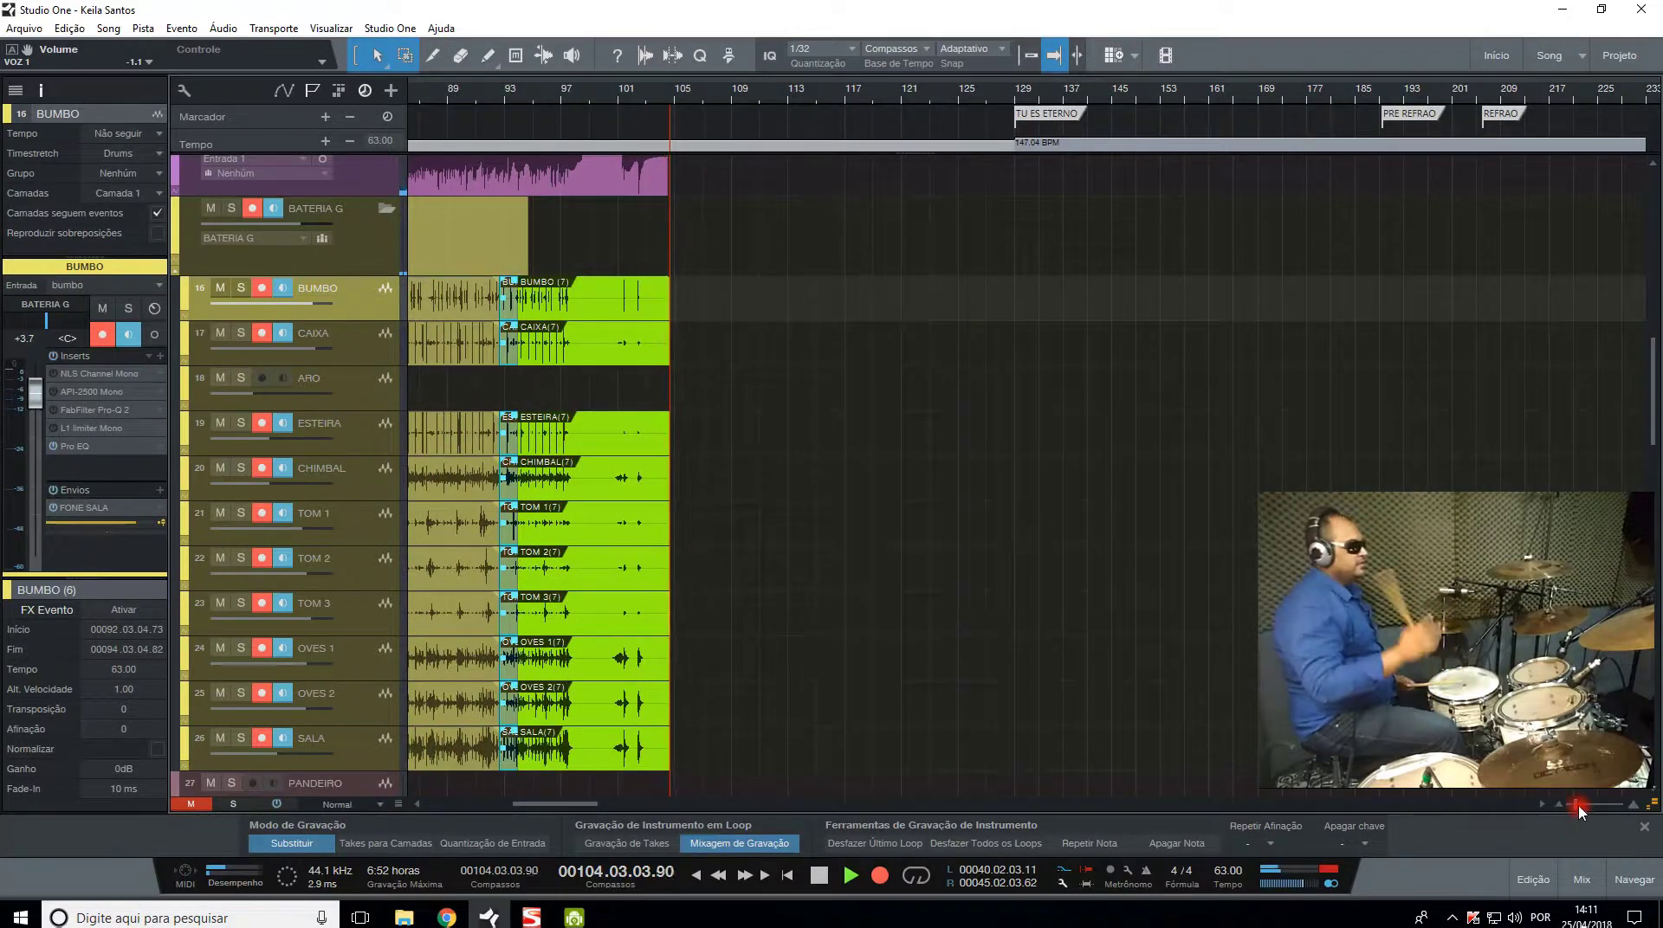
left_click_drag(1582, 810, 1551, 775)
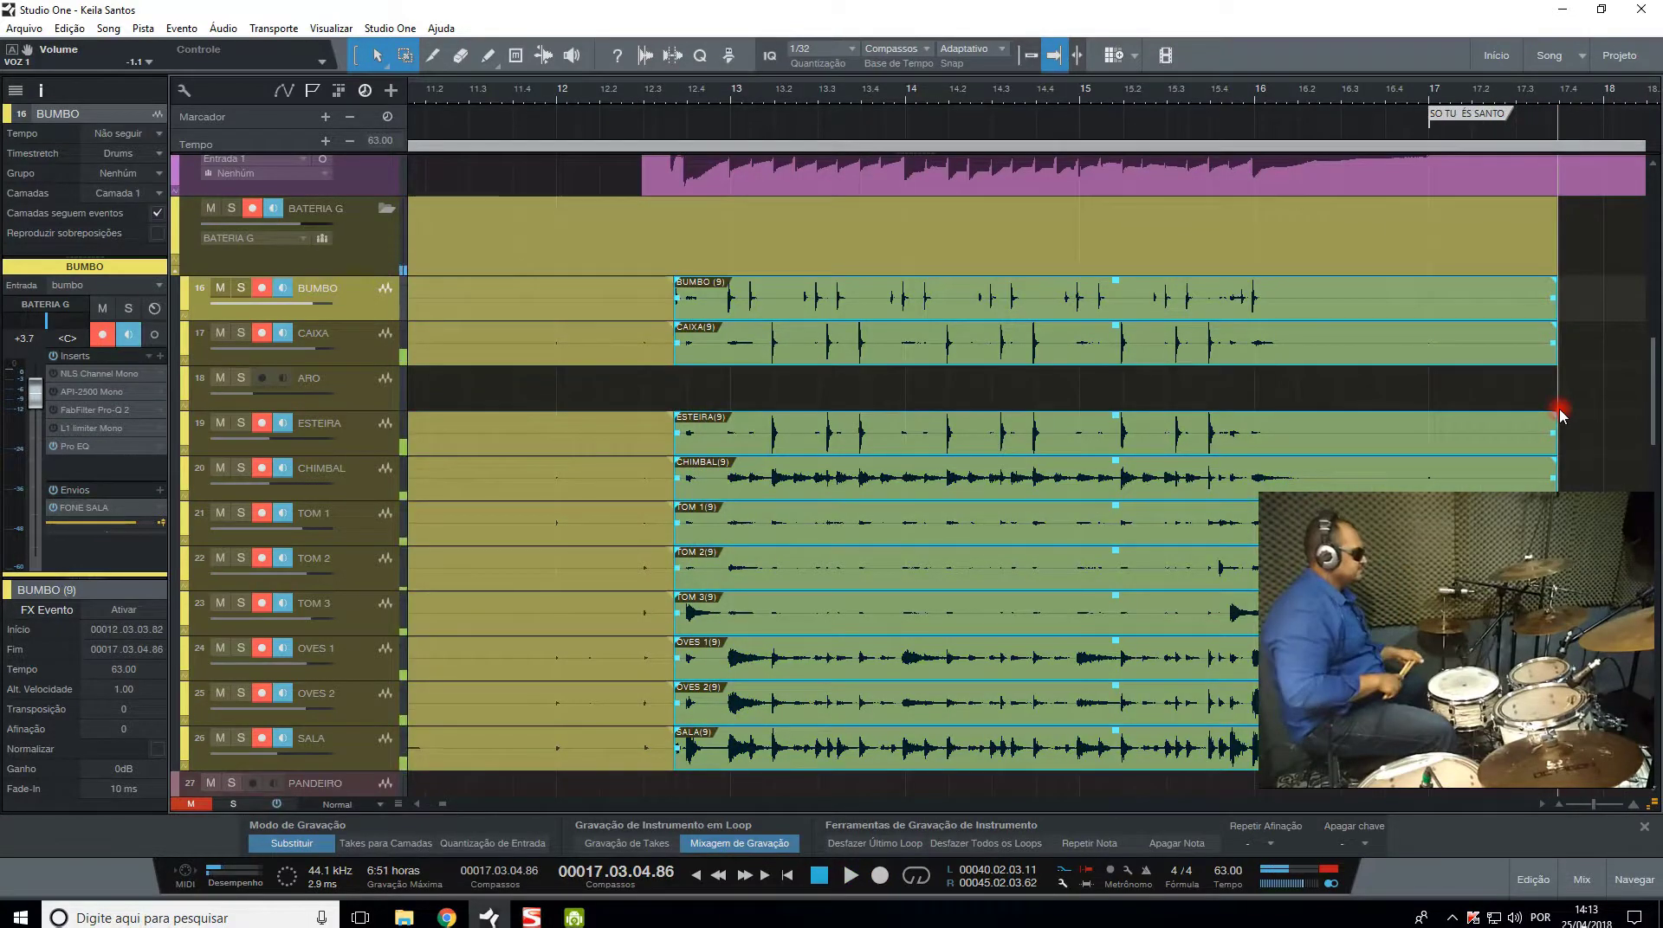
key("ctrl+s")
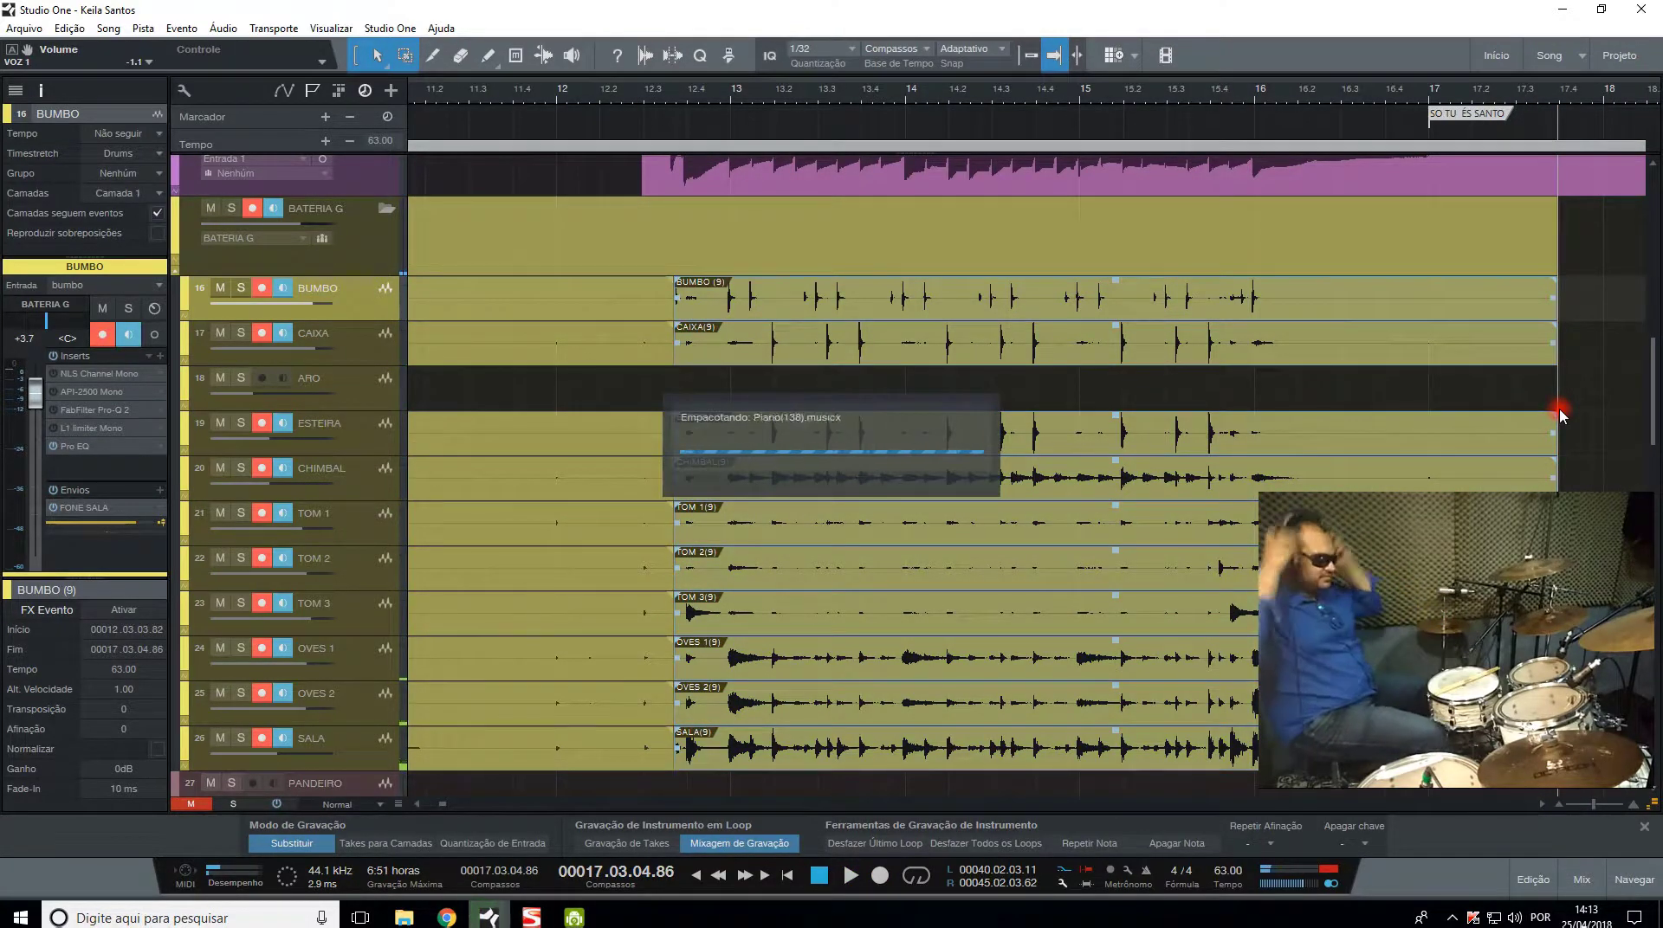